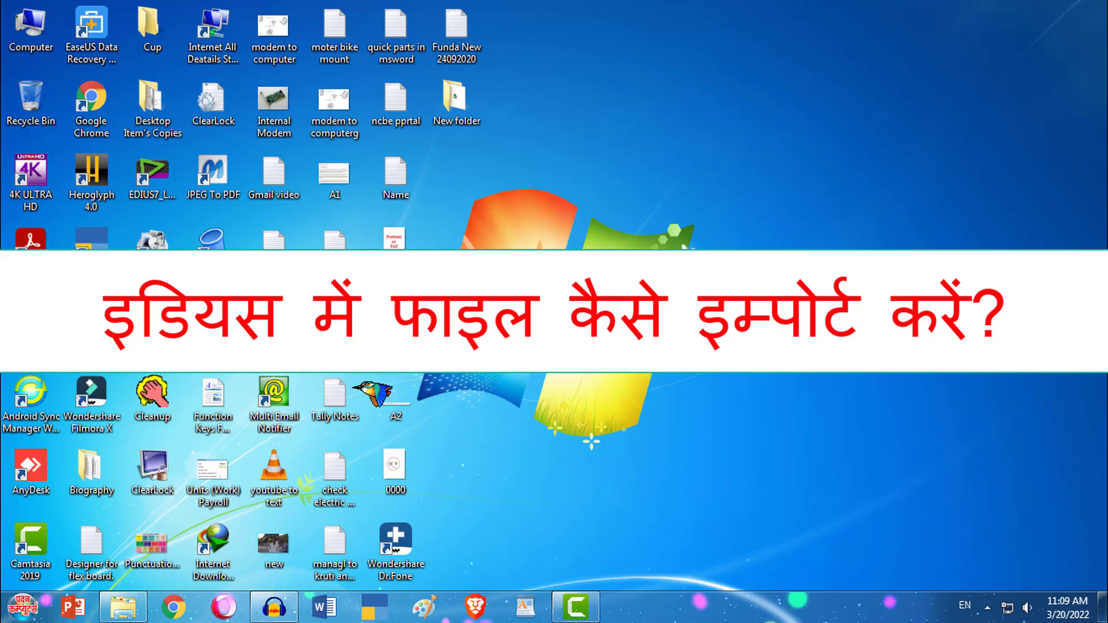
right_click(447, 300)
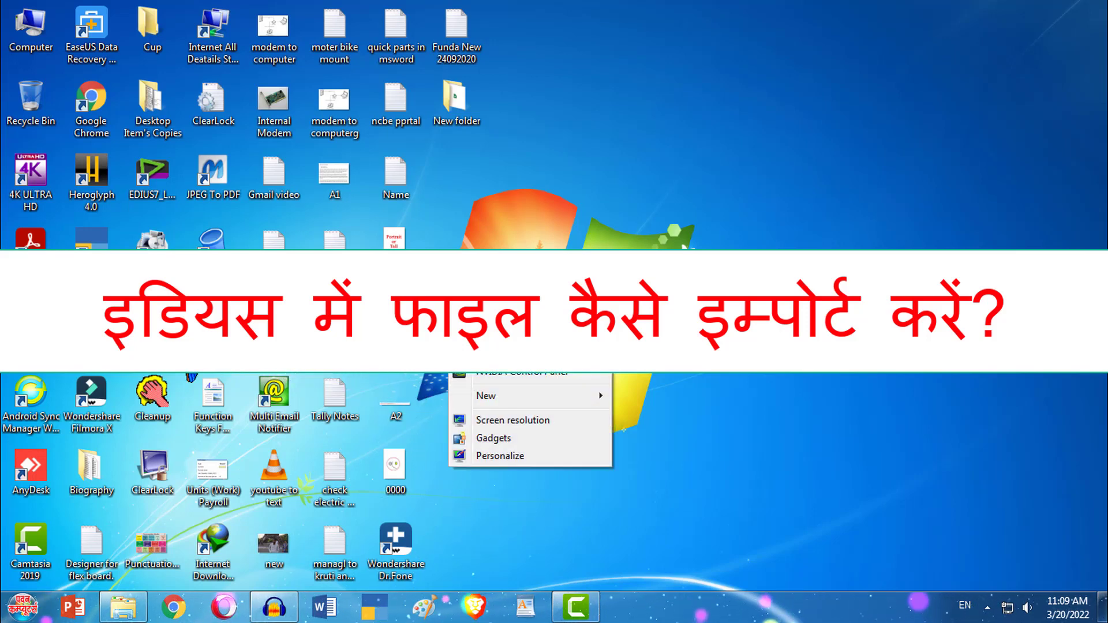
key(Escape)
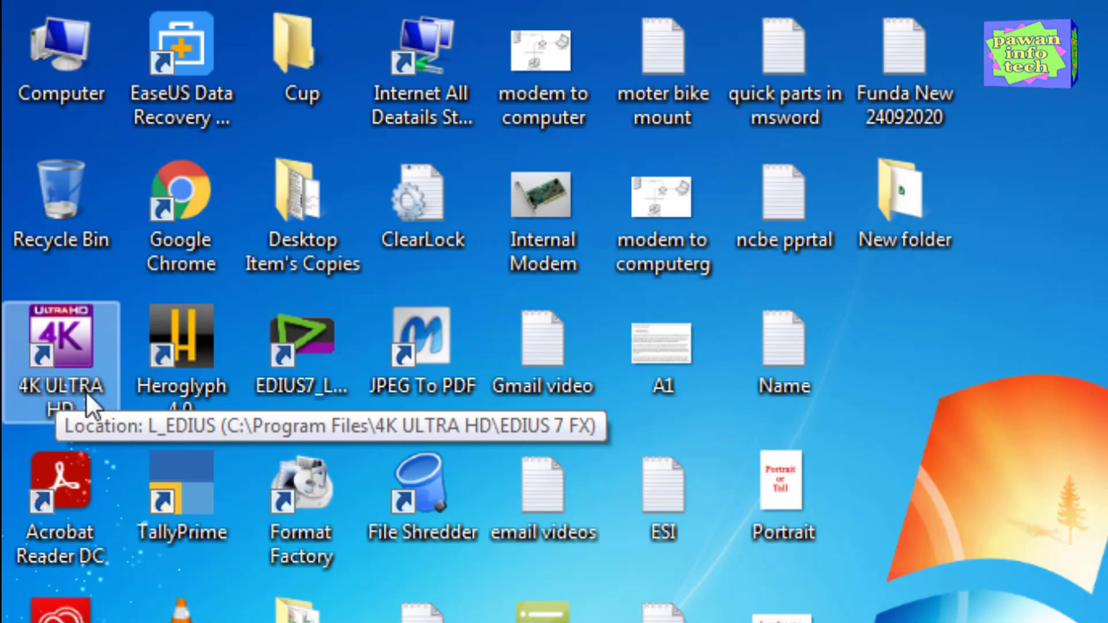
- Launch EDIUS using the 4K ULTRA HD desktop shortcut, start the trial version and dismiss the trial notice
right_click(65, 336)
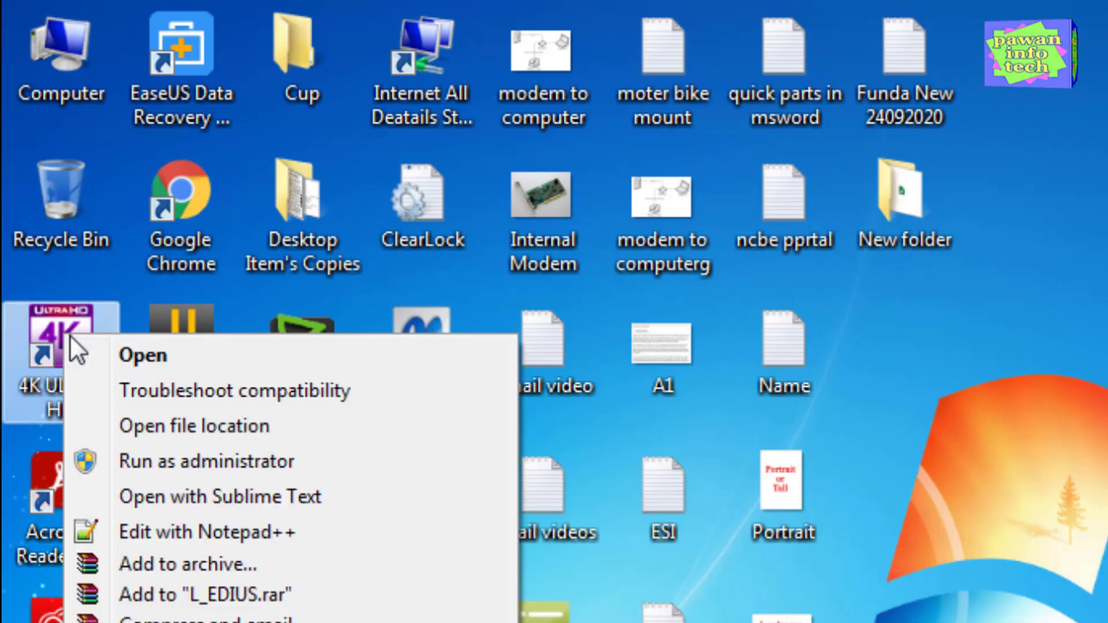
click(137, 355)
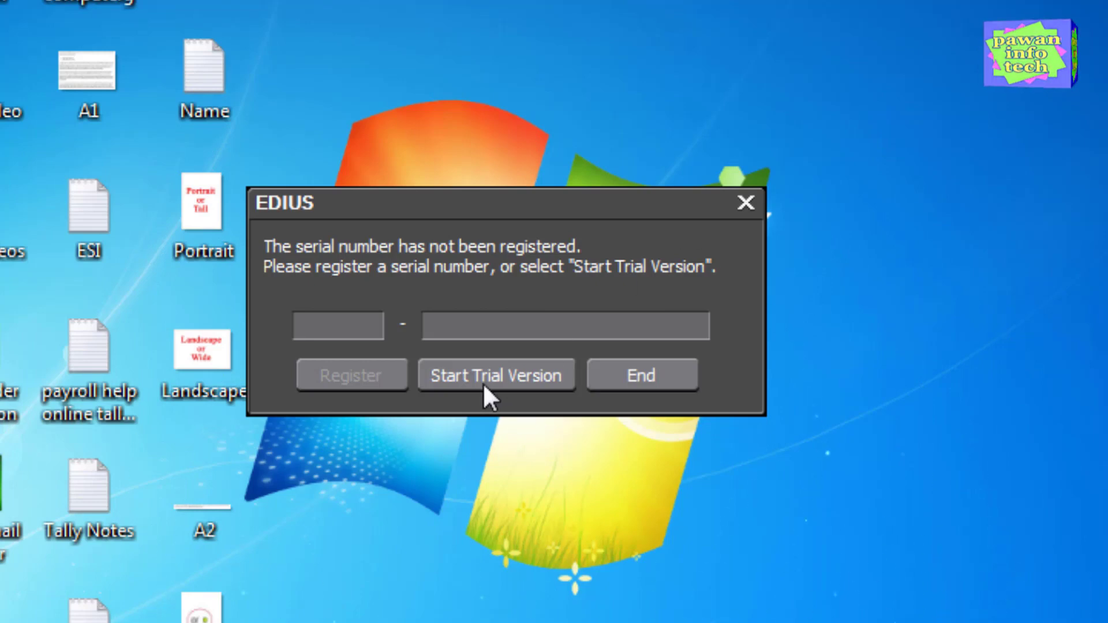
click(456, 381)
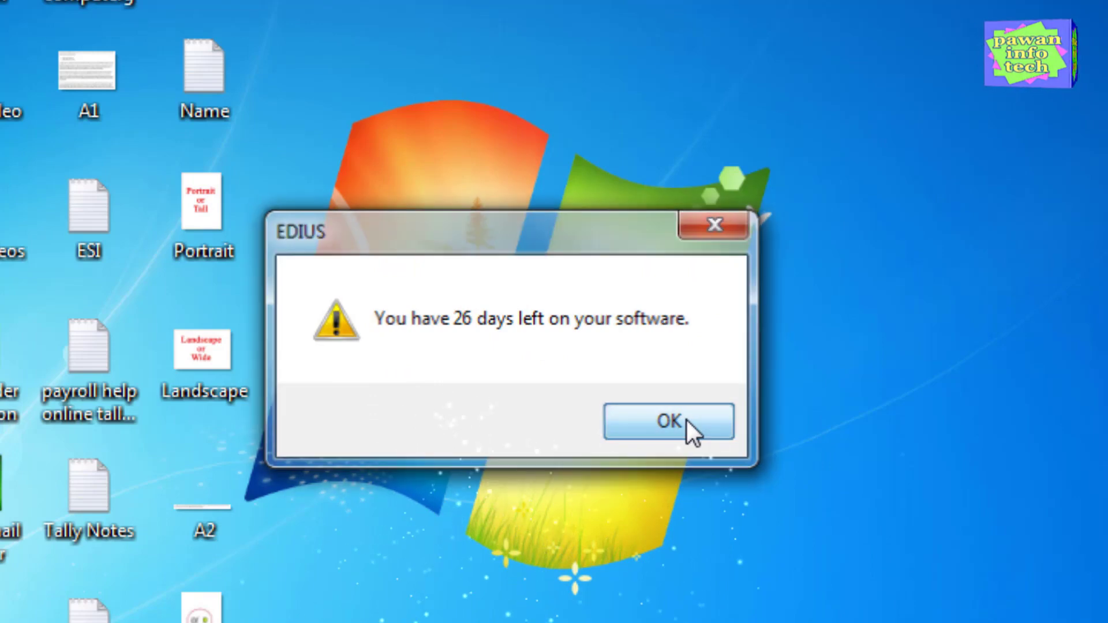
click(687, 421)
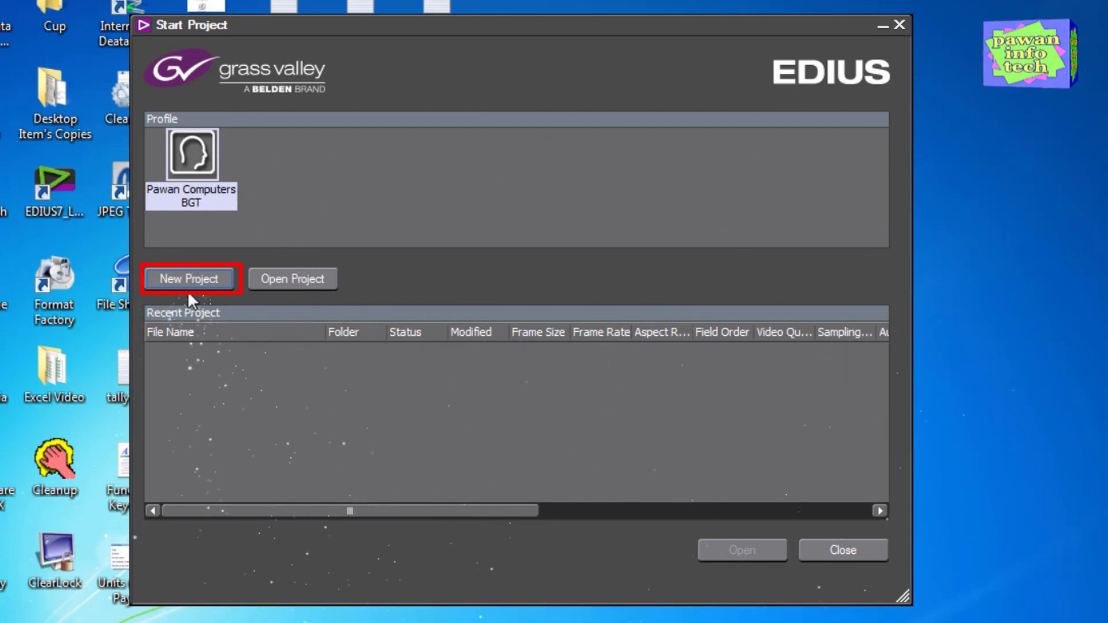
- Create a new project named "test" with the HD 1920x1080 50i 16:9 8bit preset, keeping the default project folder
click(175, 278)
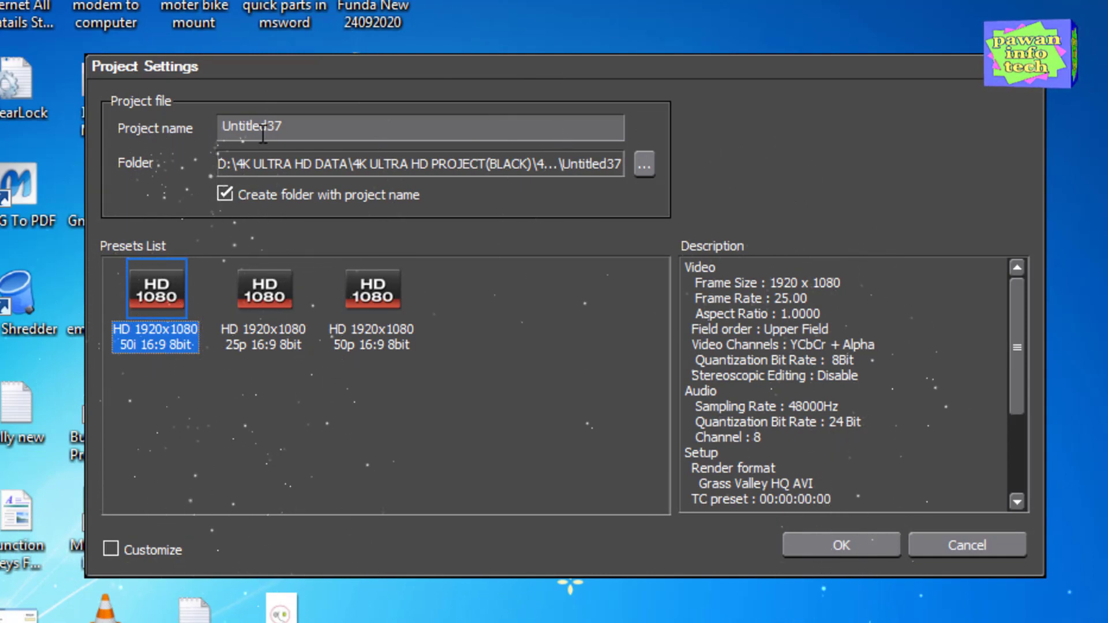
drag(312, 132, 161, 128)
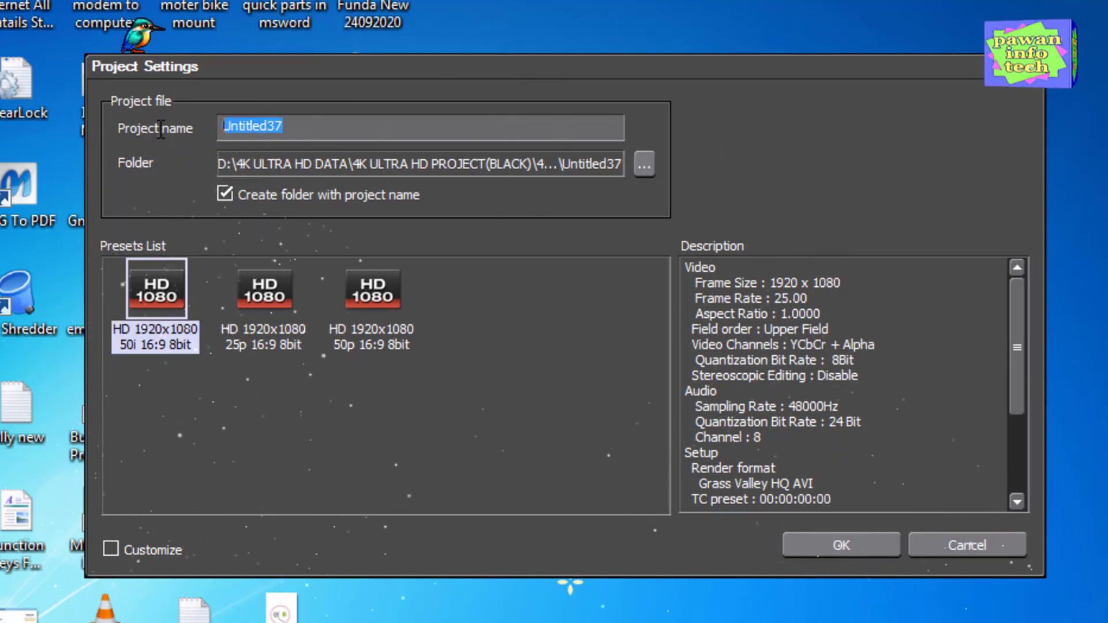
text(test)
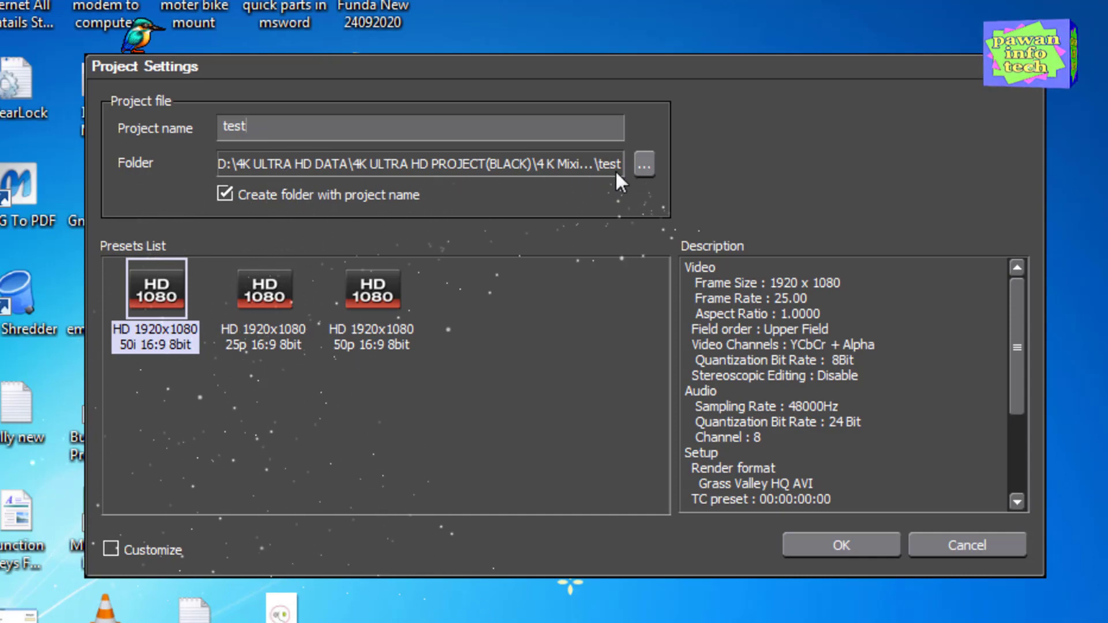
click(646, 171)
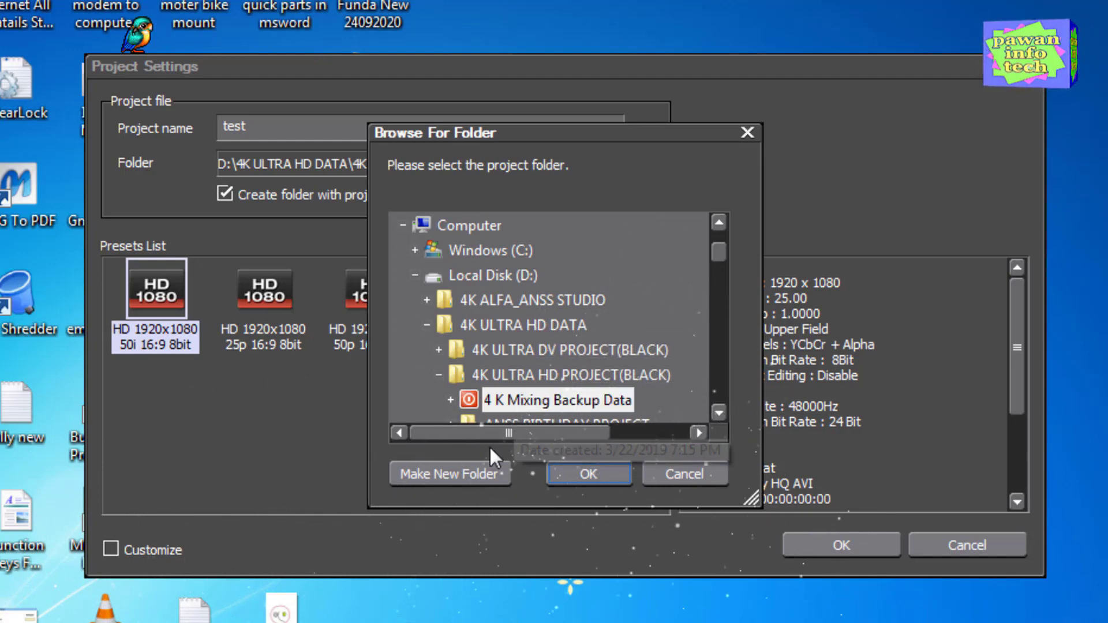
click(667, 475)
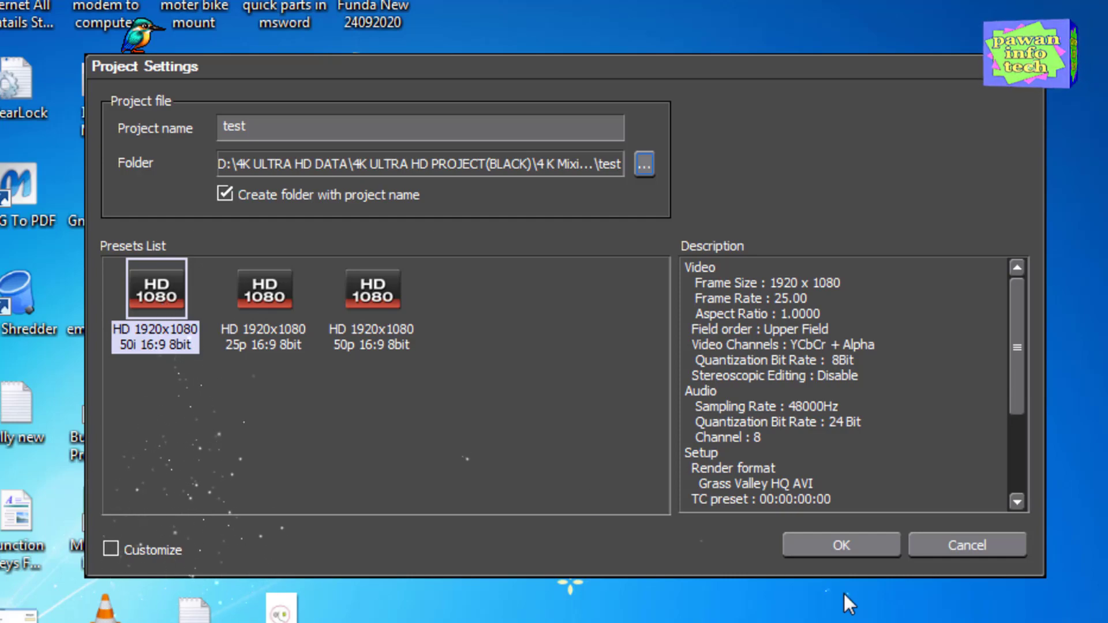
click(834, 548)
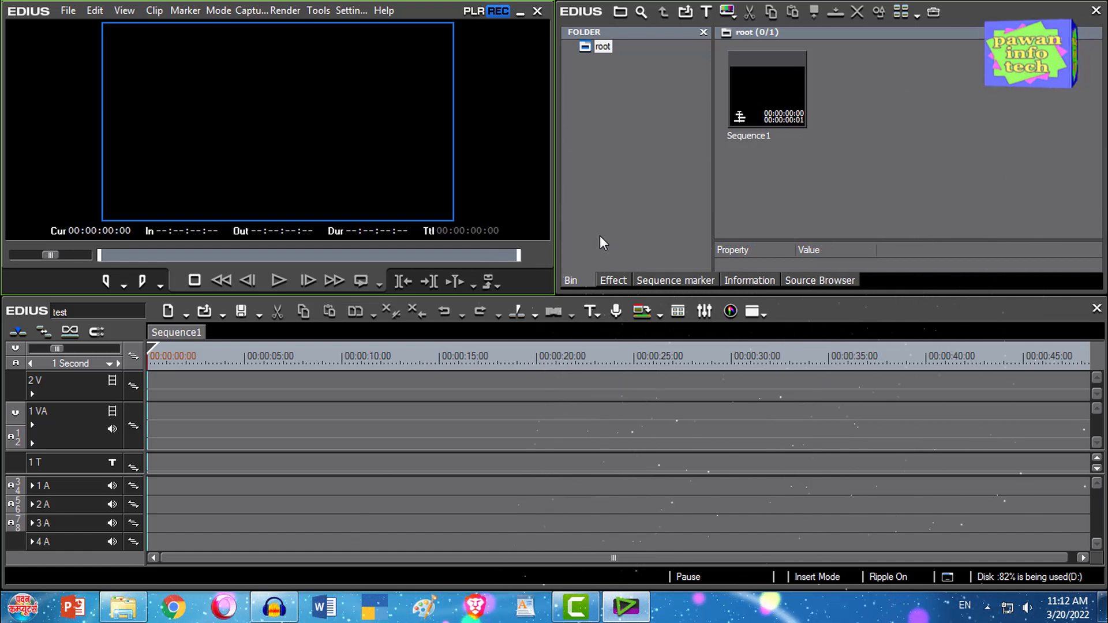
- Toggle the Bin window off and back on, and look at its entry among the view options
key(b)
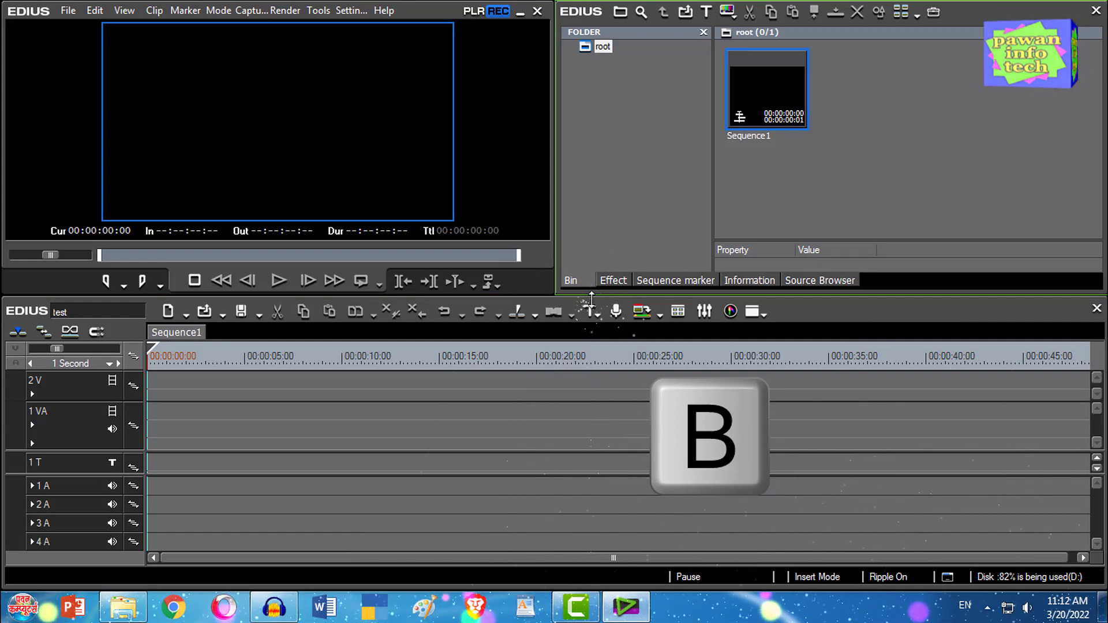
key(b)
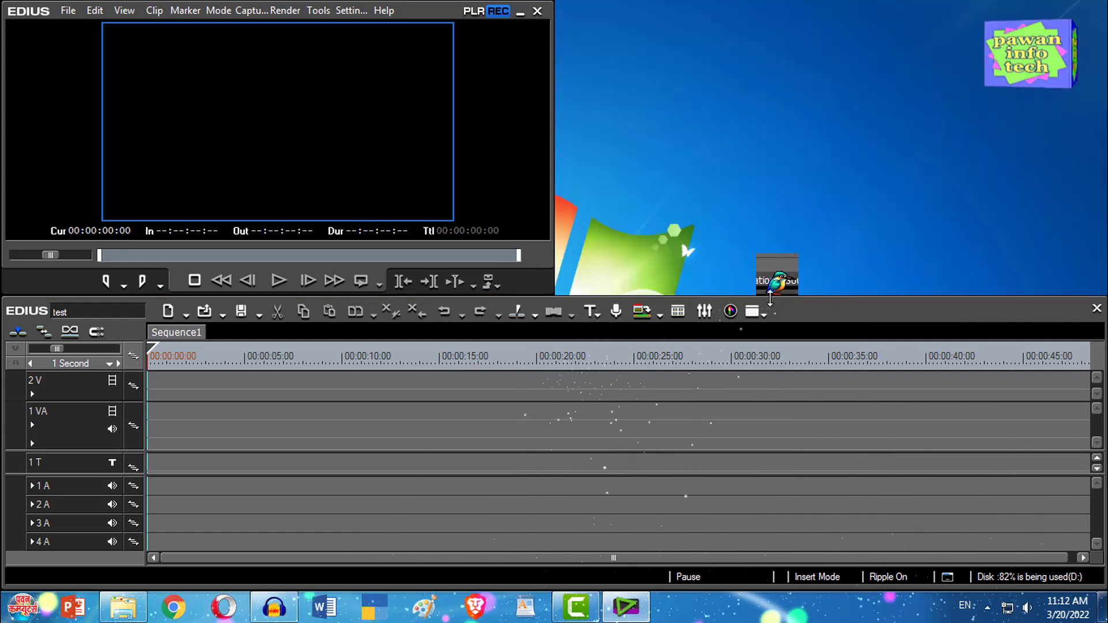
key(b)
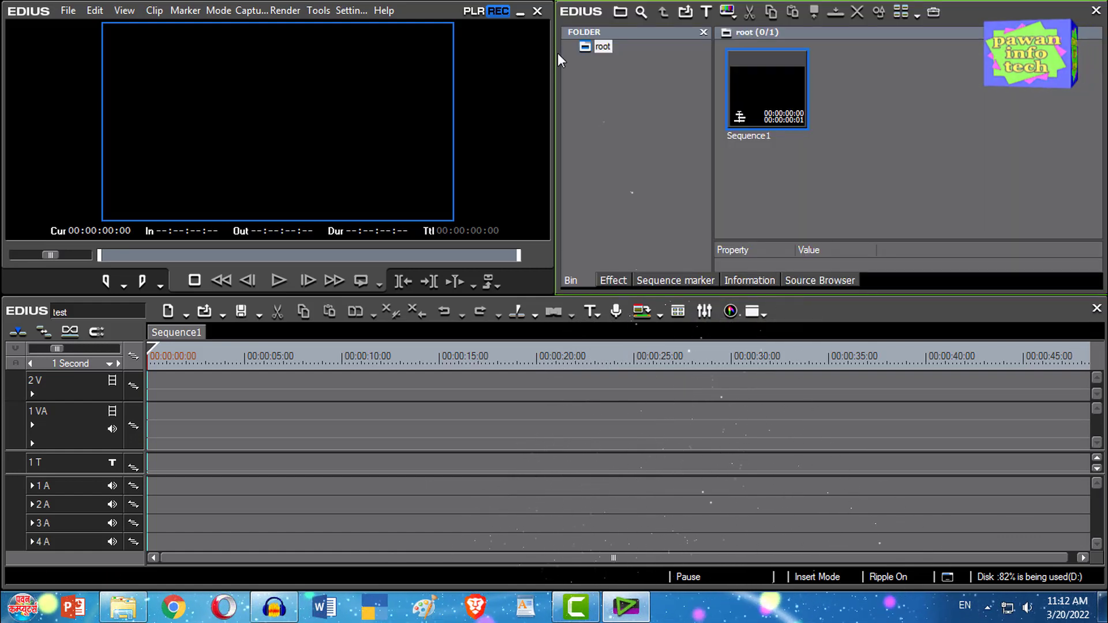
click(326, 121)
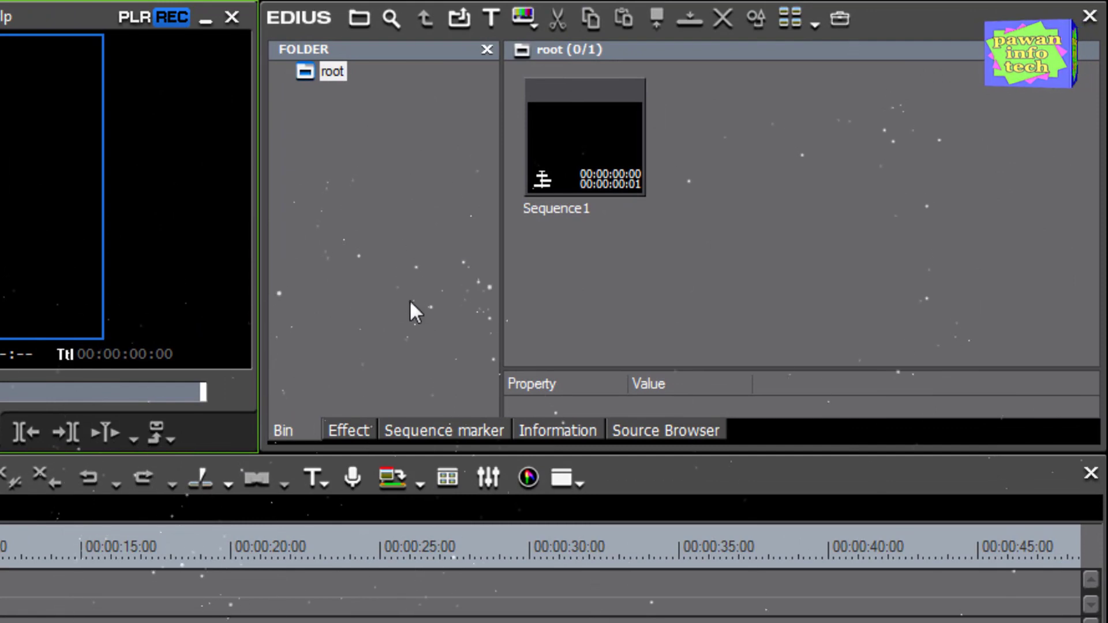
click(475, 362)
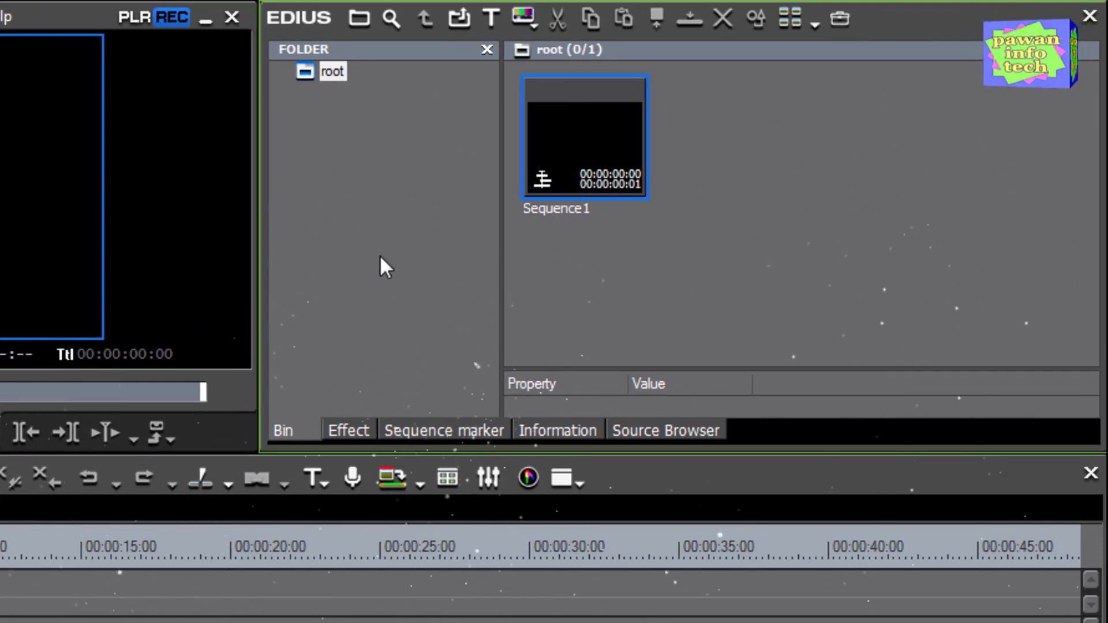
key(b)
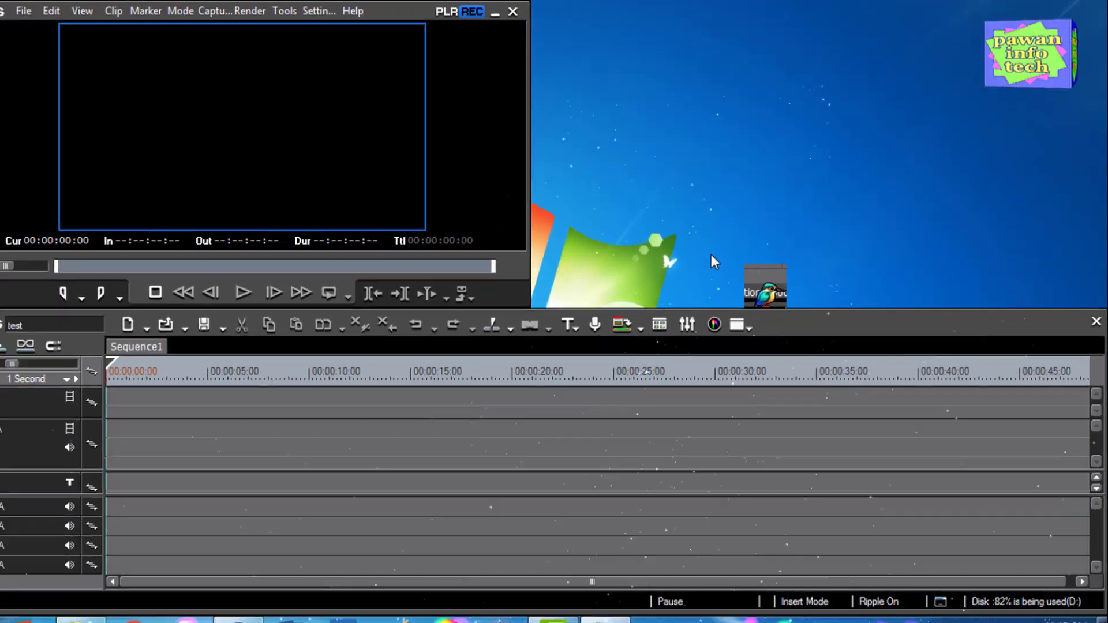
key(b)
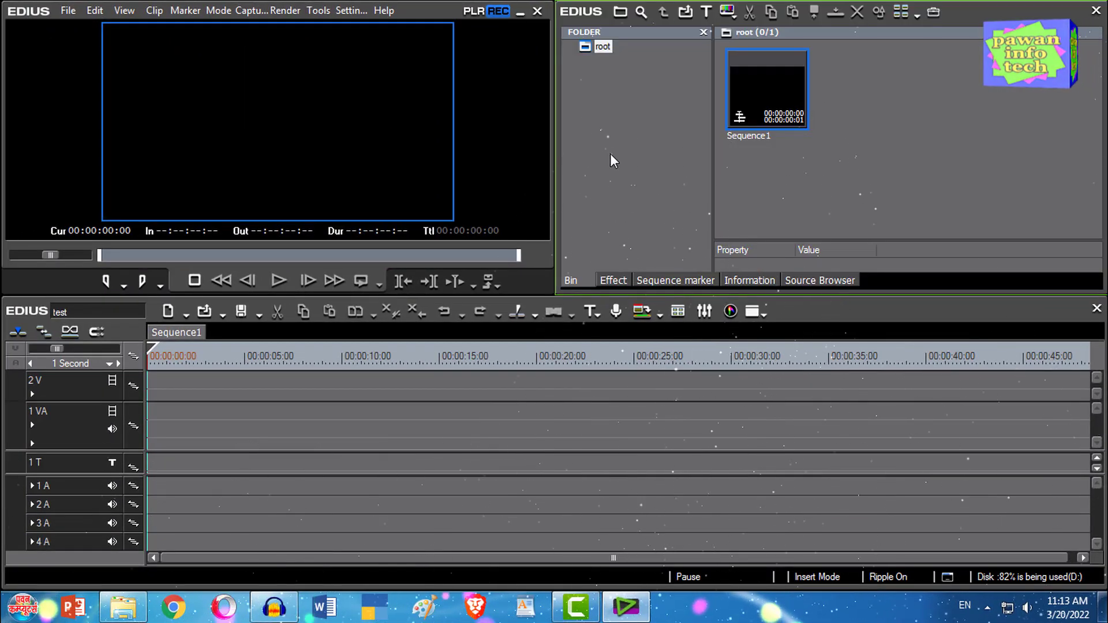
click(573, 279)
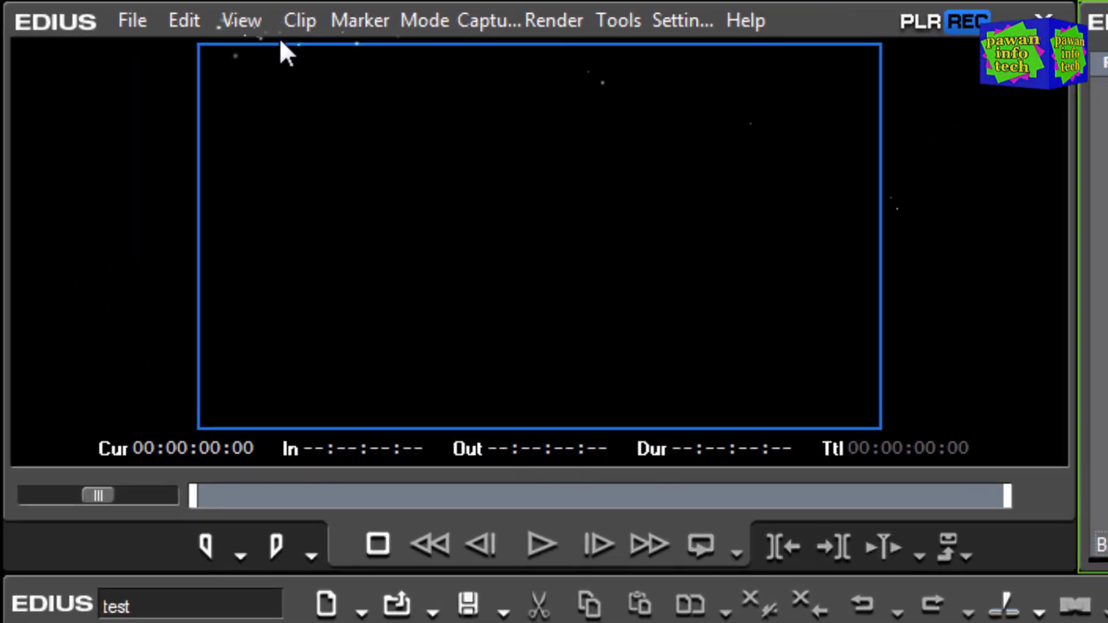
click(242, 20)
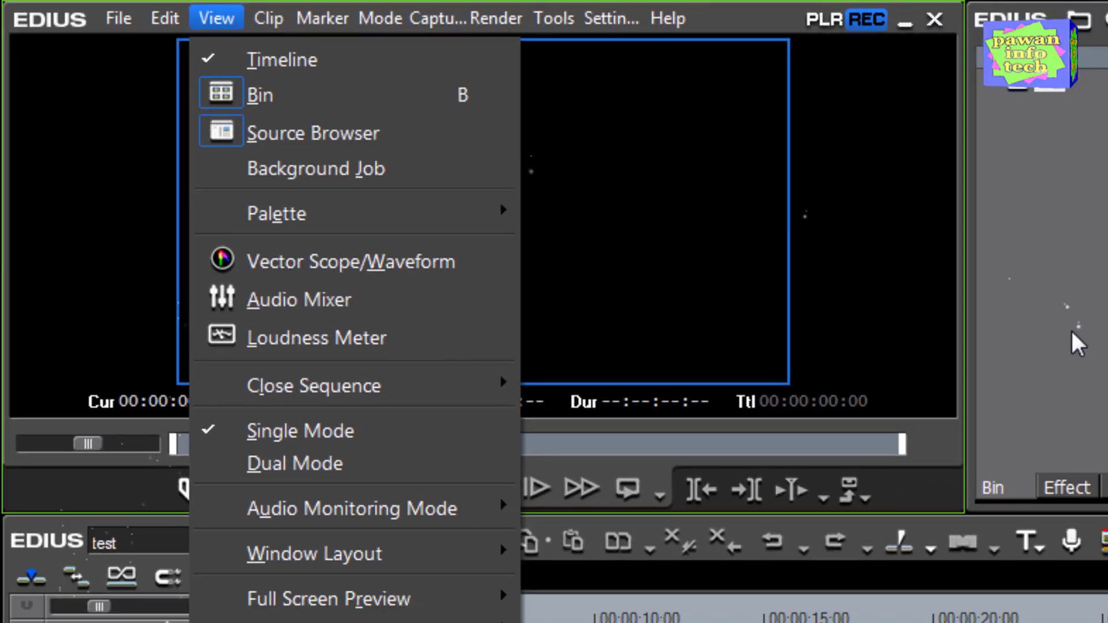
key(Escape)
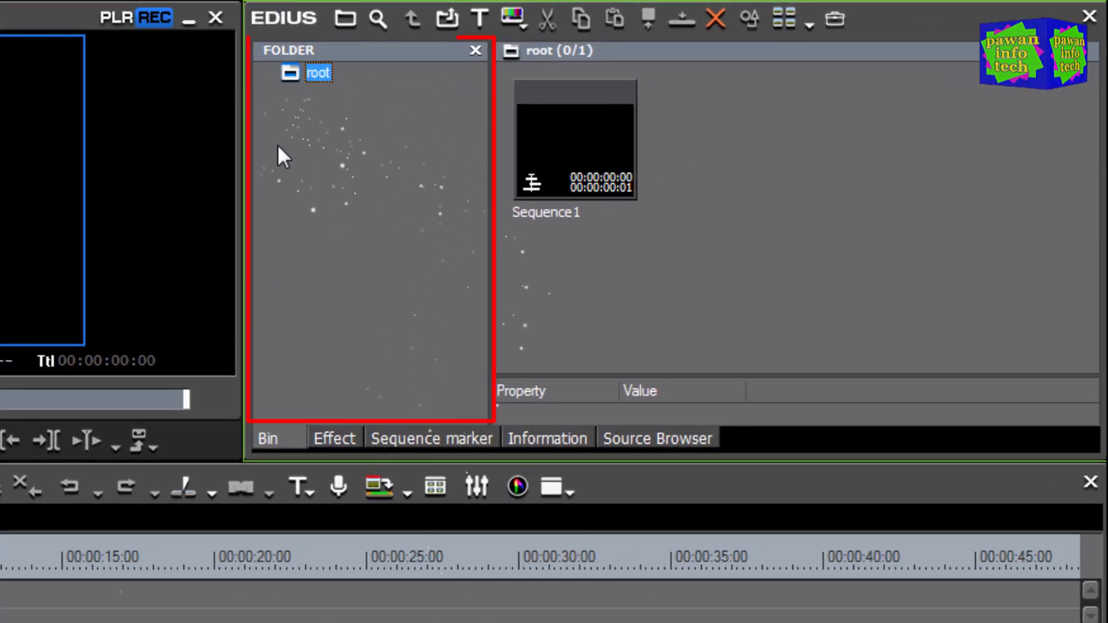
- Create a new bin folder named 010203 under root
right_click(298, 135)
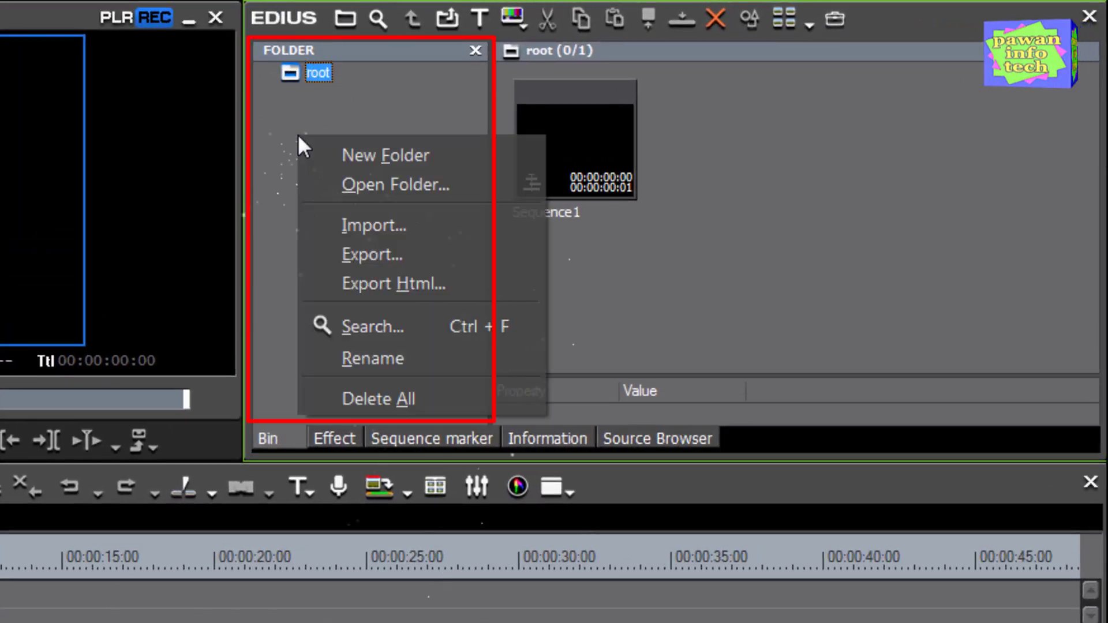
click(372, 153)
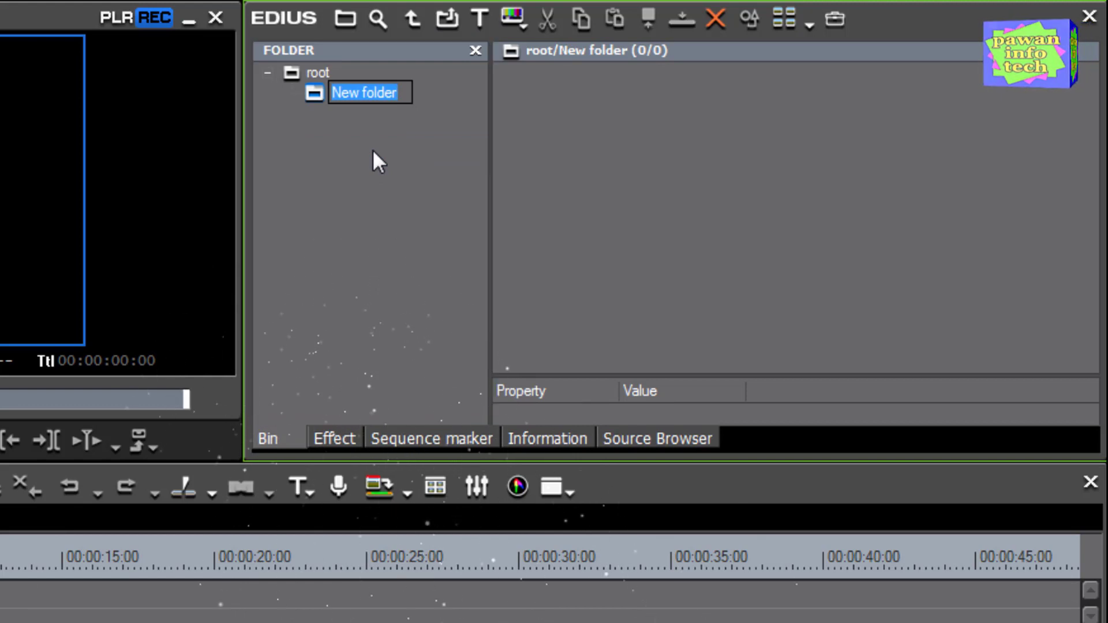
text(010203)
key(Return)
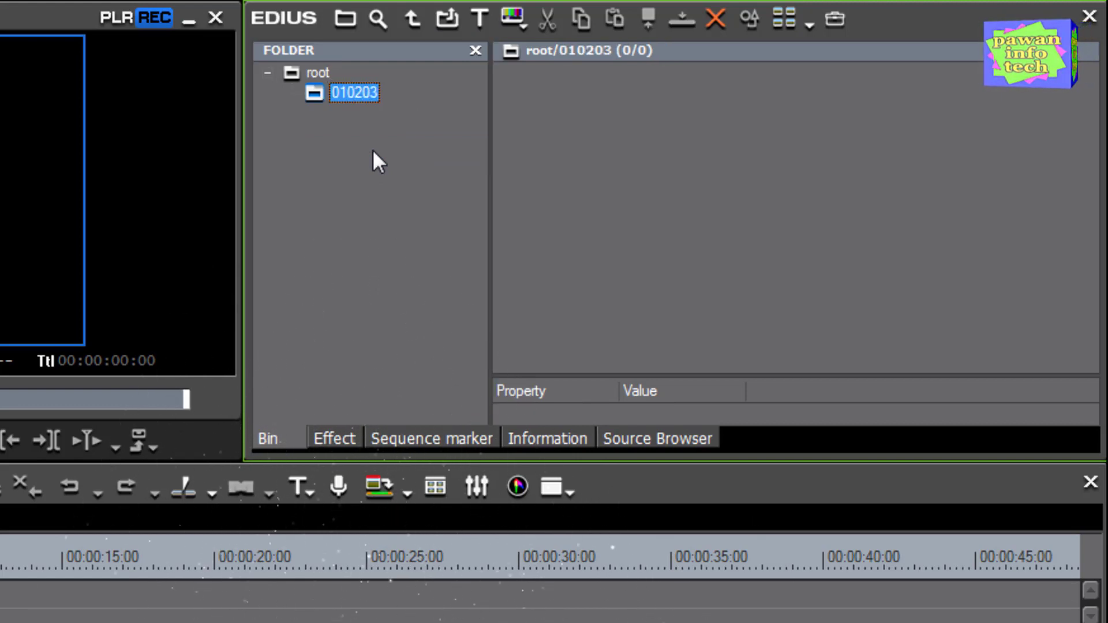
- Add a subfolder also named 010203 inside the 010203 bin folder
right_click(281, 184)
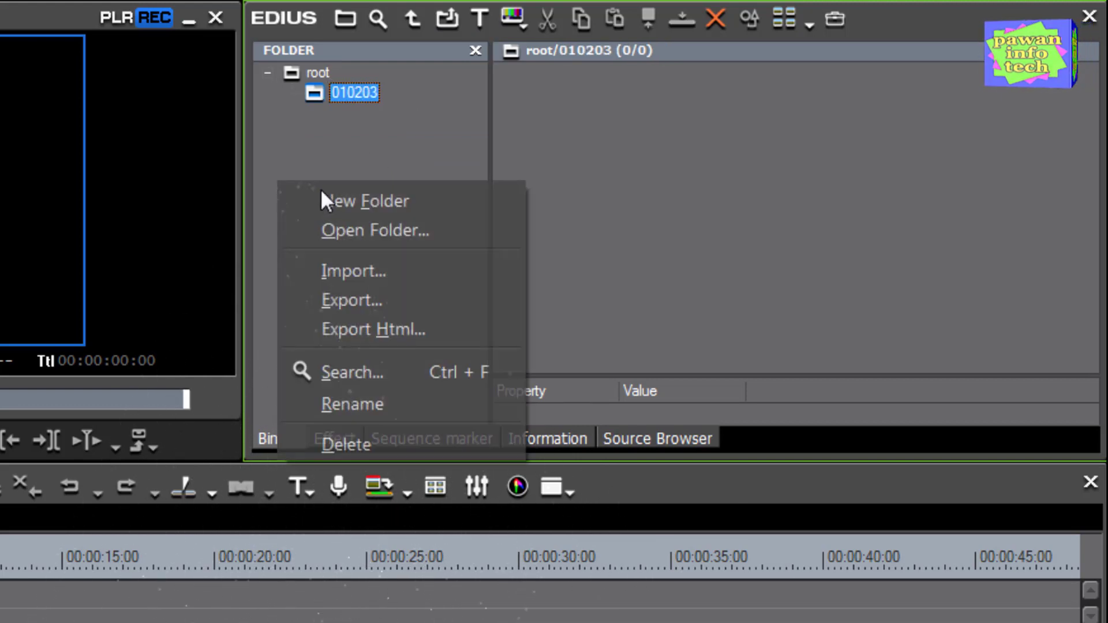
click(329, 198)
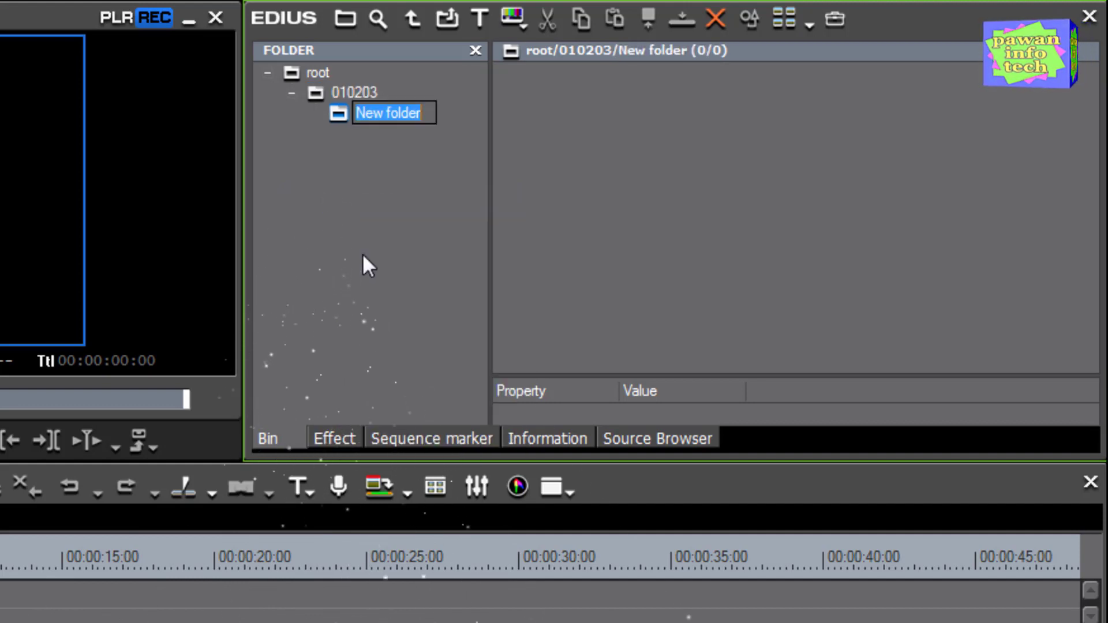
text(010203)
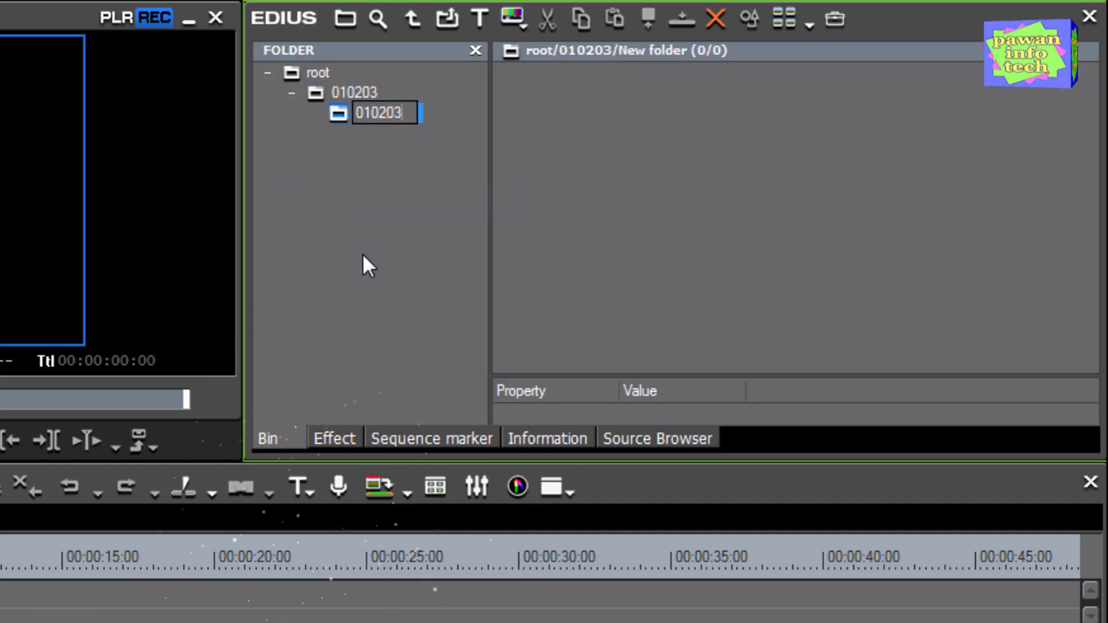
key(Return)
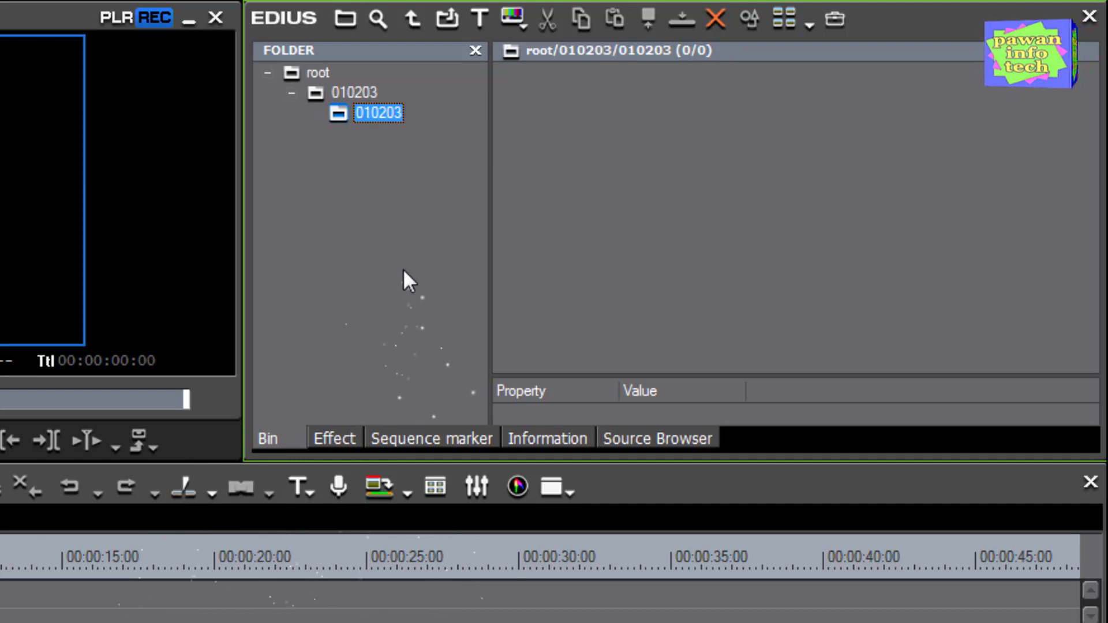
- Start adding files to the root bin folder and browse to the Pictures library
click(321, 76)
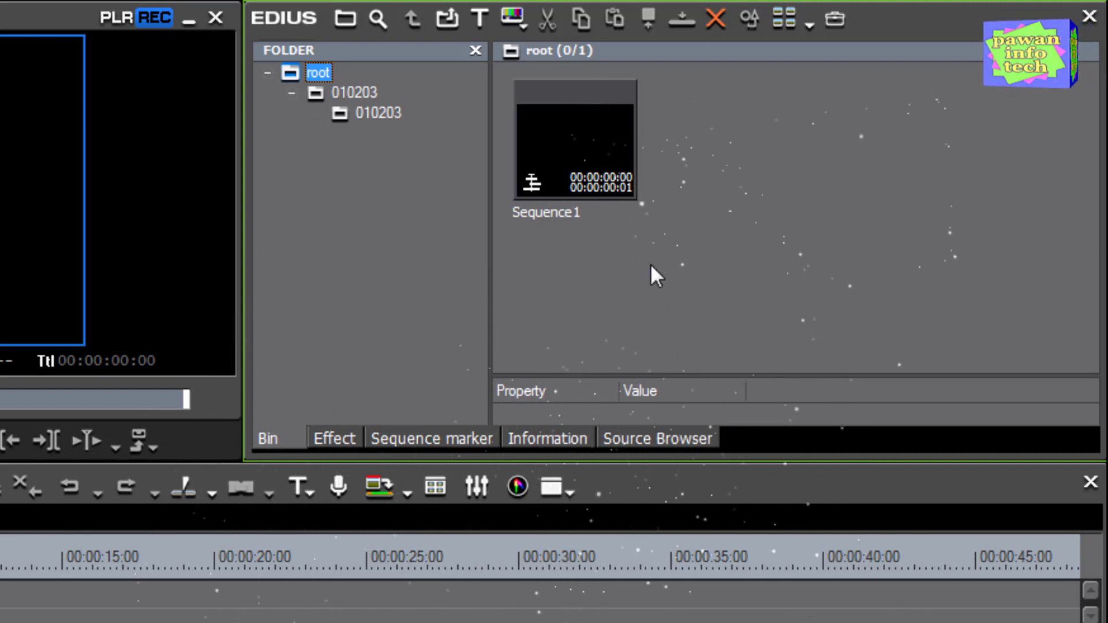
key(Tab)
right_click(739, 126)
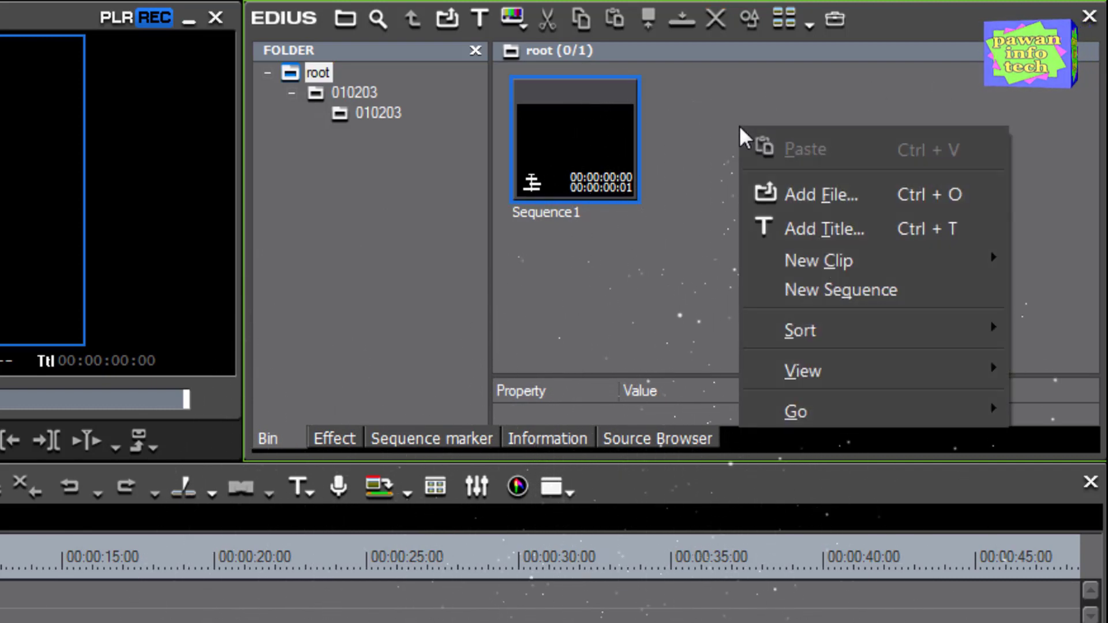
click(831, 193)
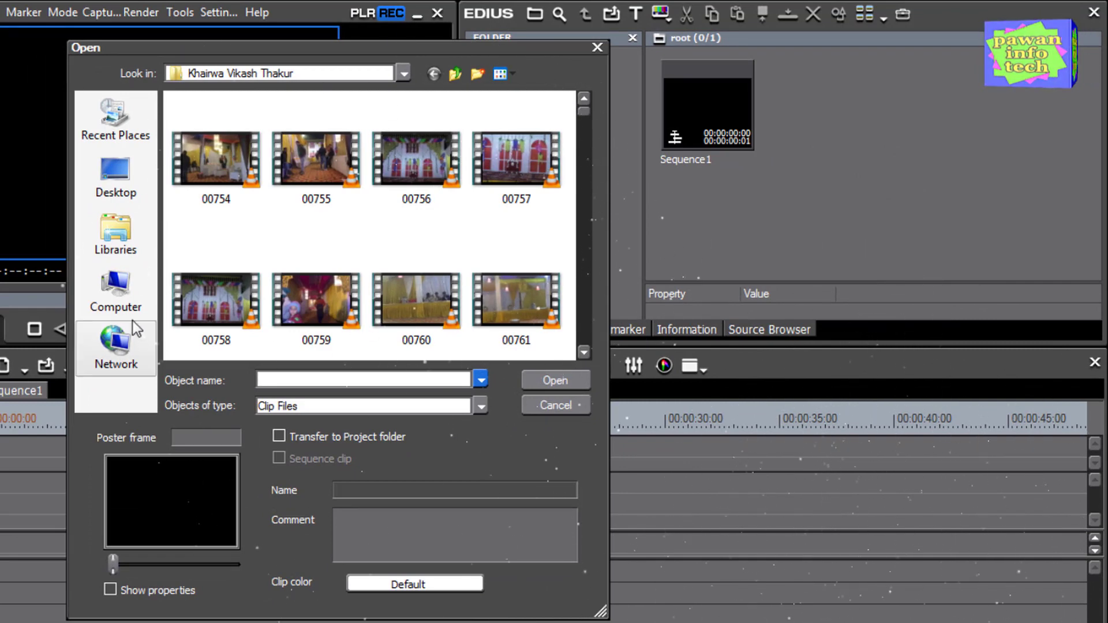
click(117, 288)
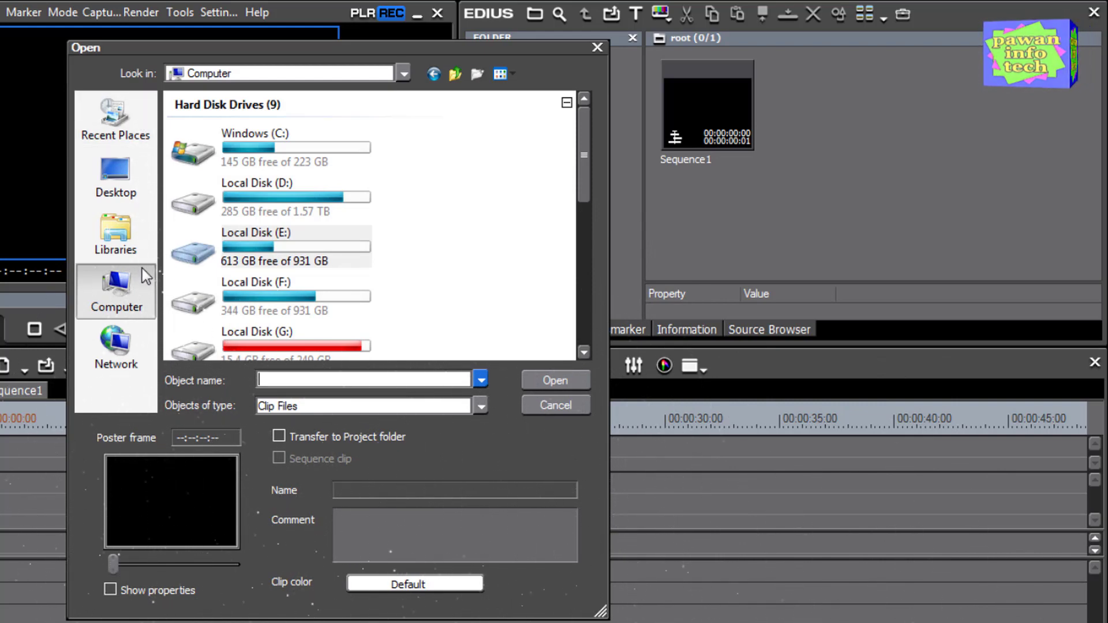
click(114, 231)
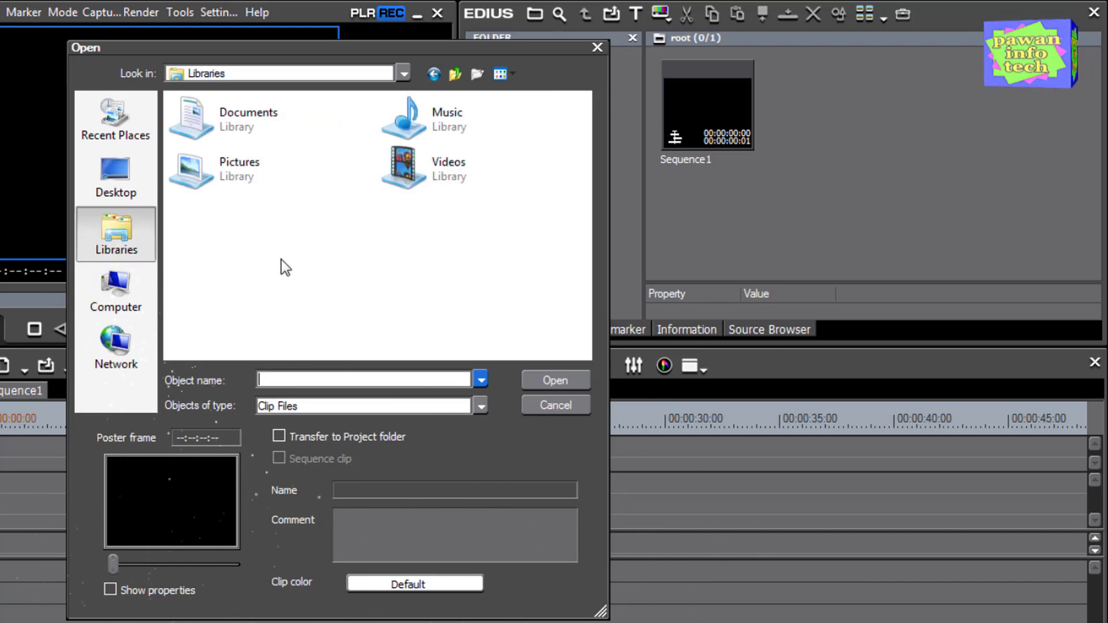
double_click(248, 180)
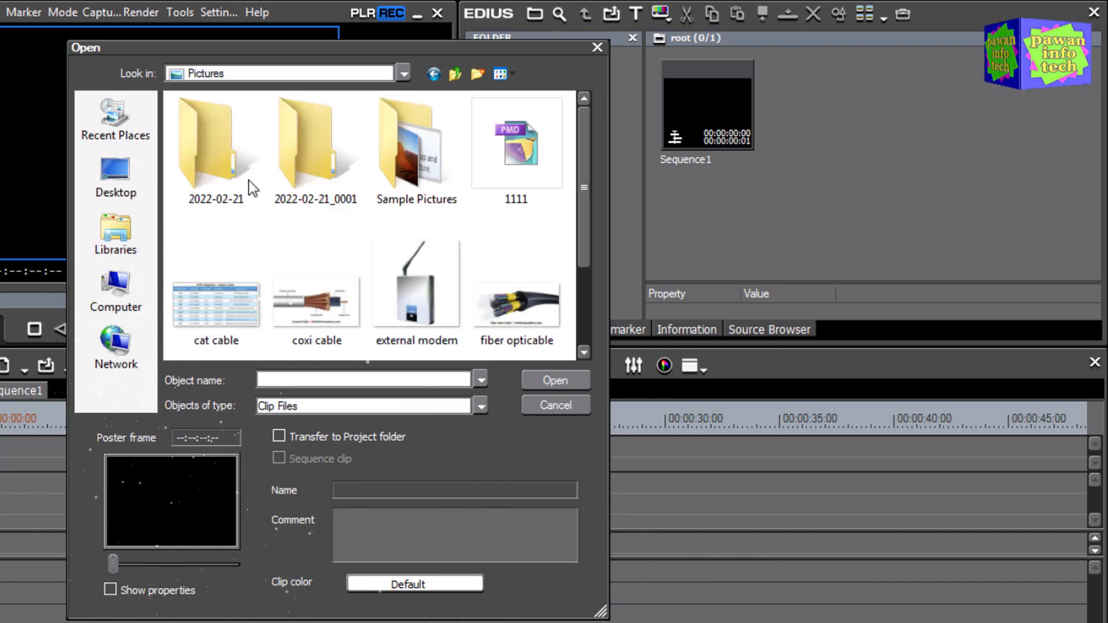
- Import the images cat cable, coxi cable, external modem, fiber opticable and stb utp cable into the root bin
click(424, 269)
ctrl+click(335, 300)
ctrl+click(216, 286)
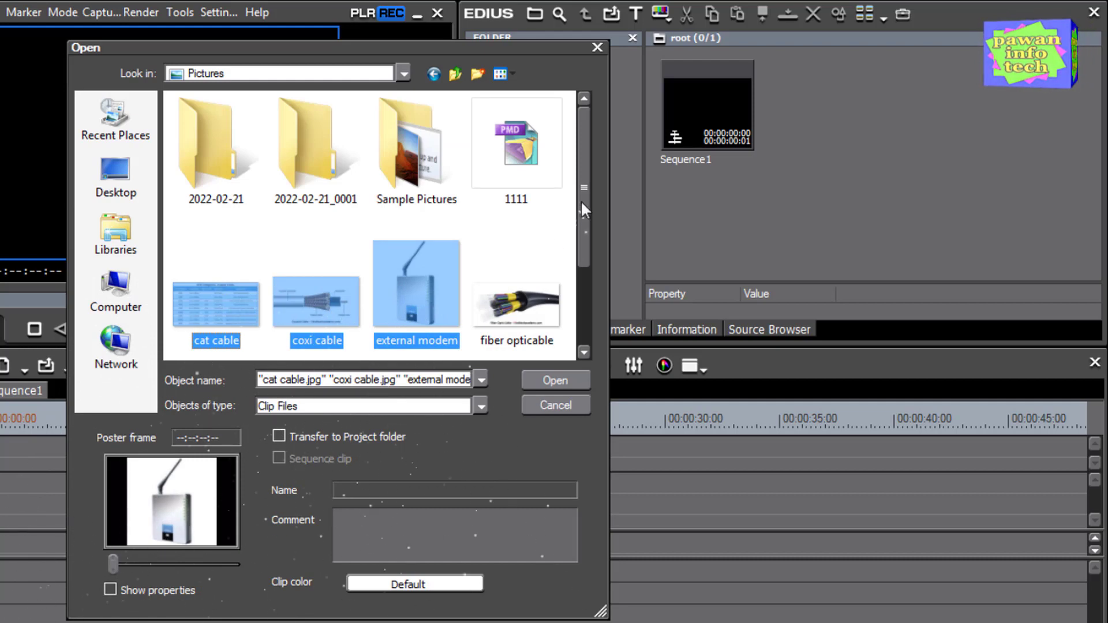
drag(580, 199, 580, 293)
shift+click(232, 327)
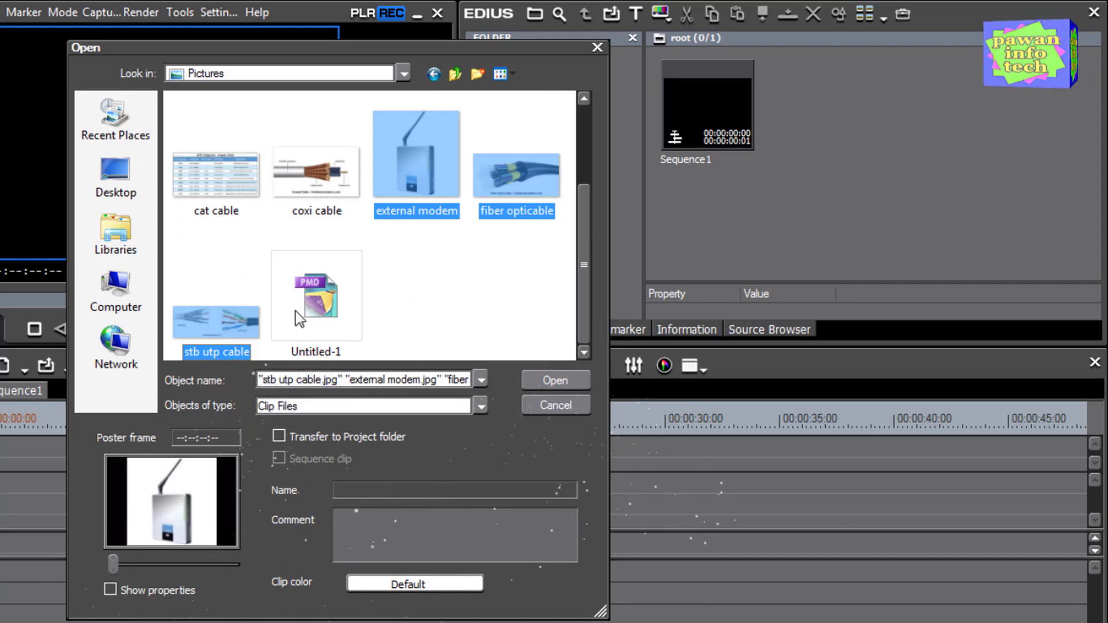
ctrl+click(318, 197)
ctrl+click(249, 193)
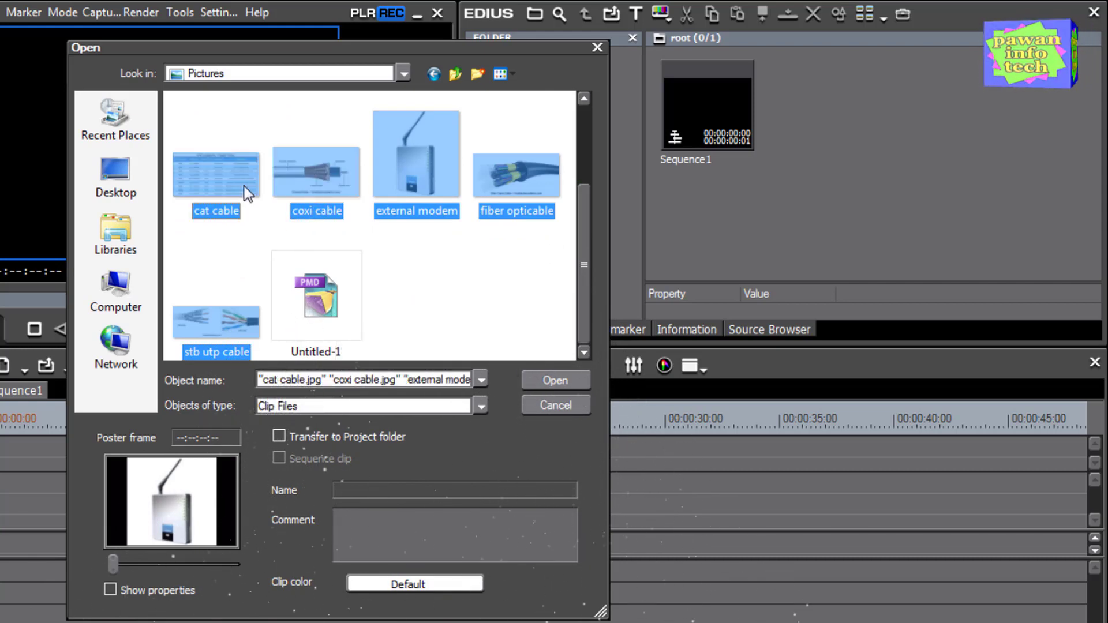
click(546, 377)
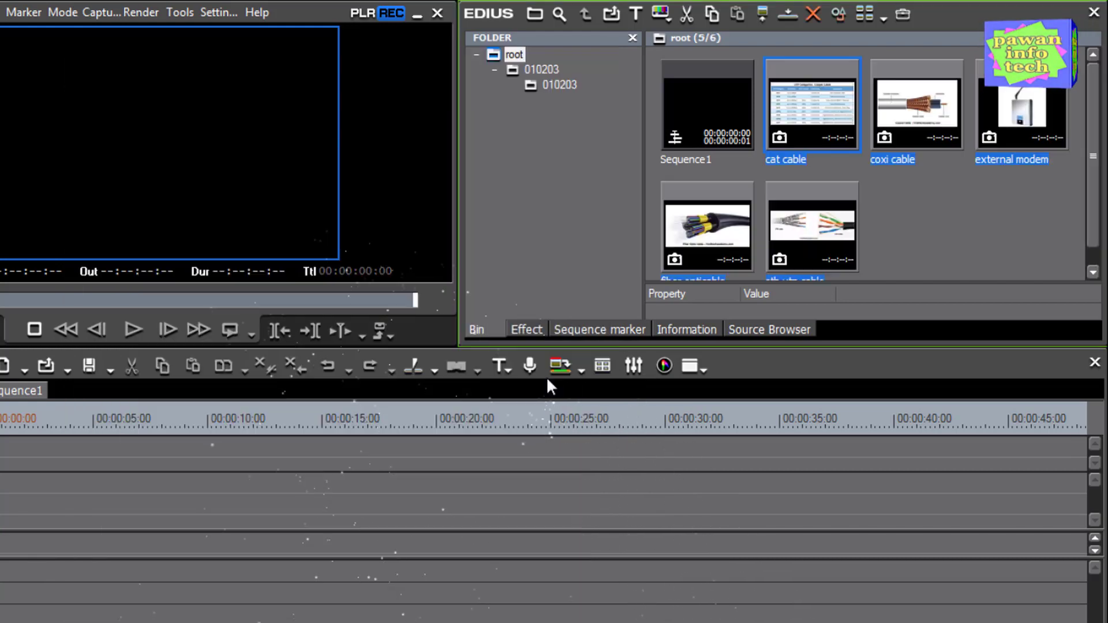
click(912, 238)
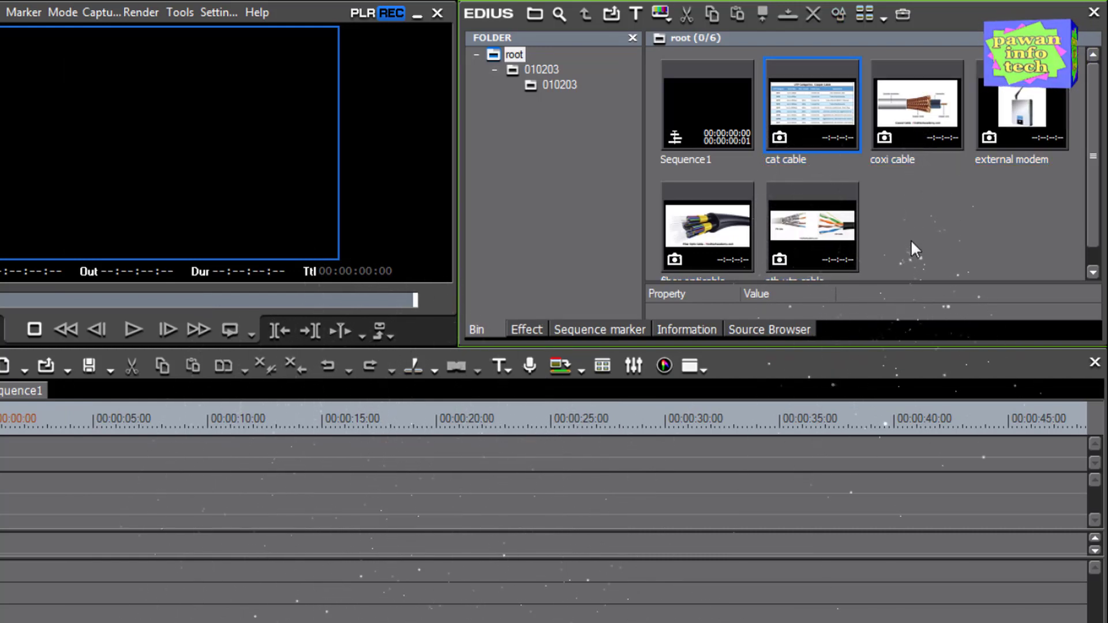
- Start adding more files to the root bin and browse on Local Disk (E:) to the folder holding video clips 00754 onward
right_click(895, 193)
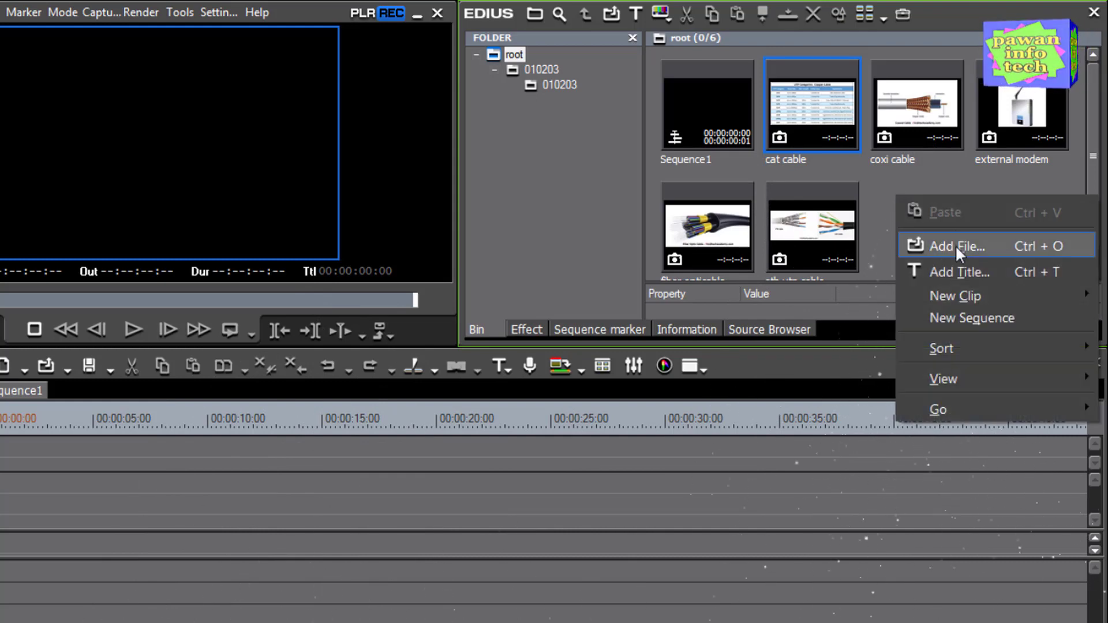
click(955, 245)
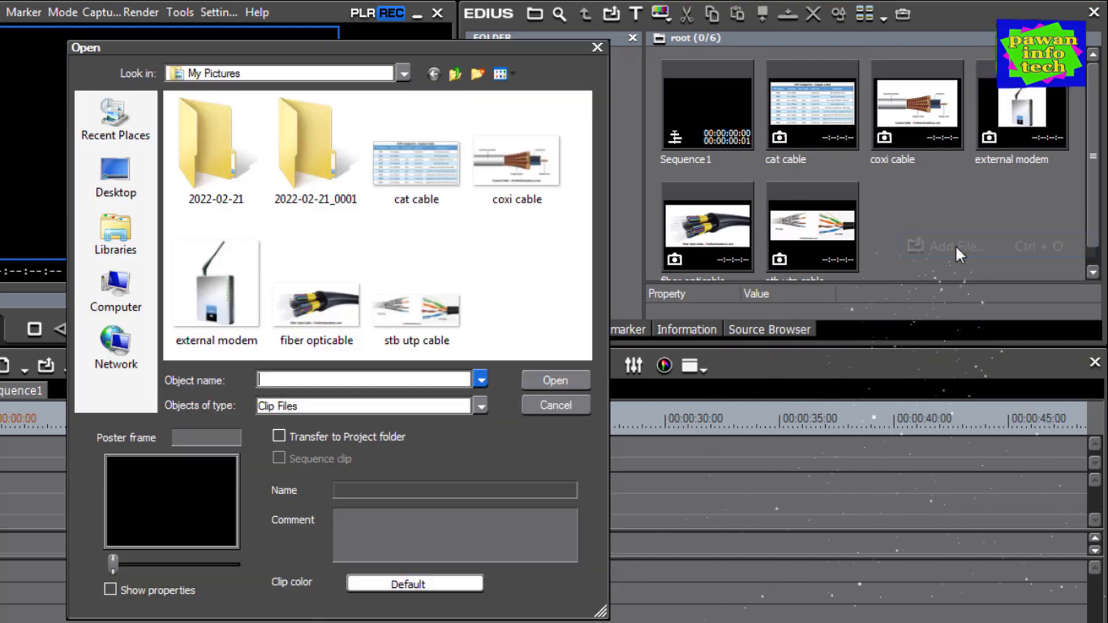
click(117, 297)
double_click(284, 248)
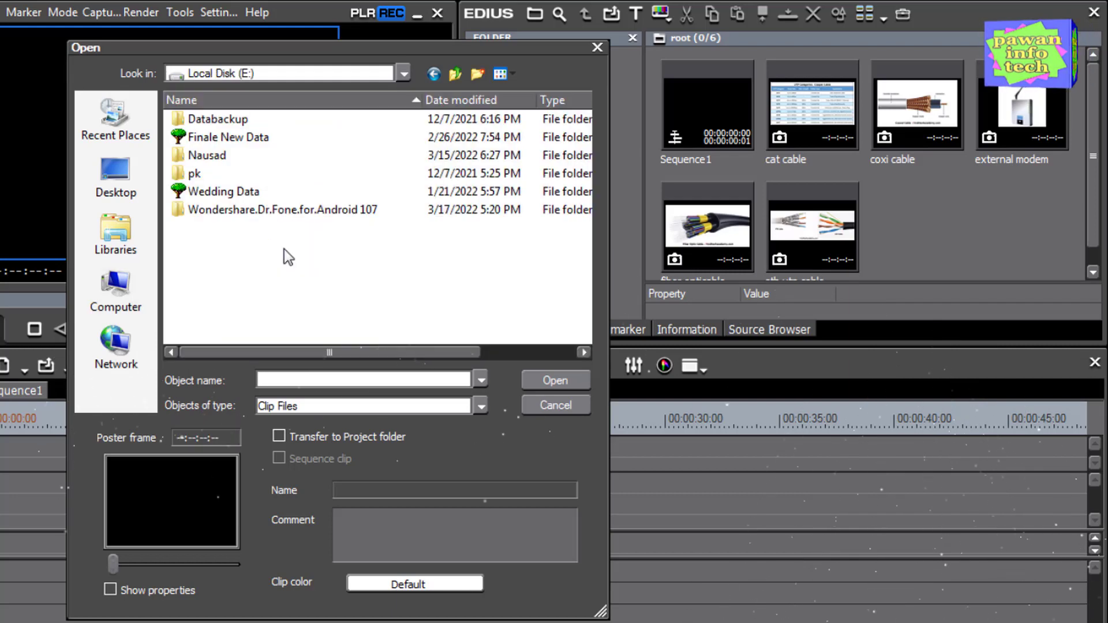
double_click(220, 156)
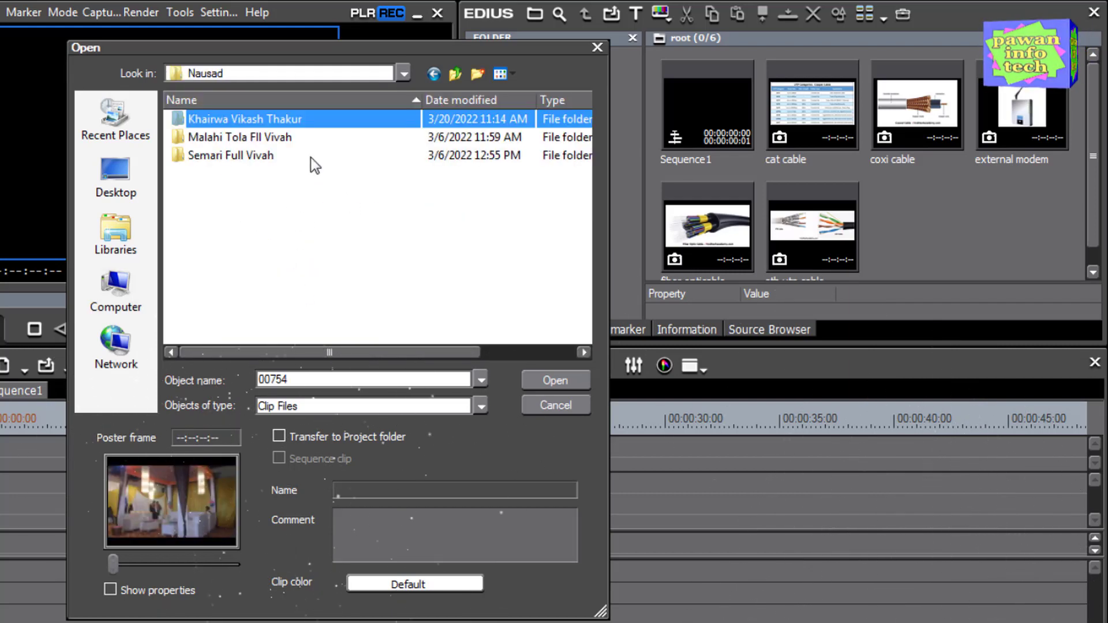
double_click(254, 119)
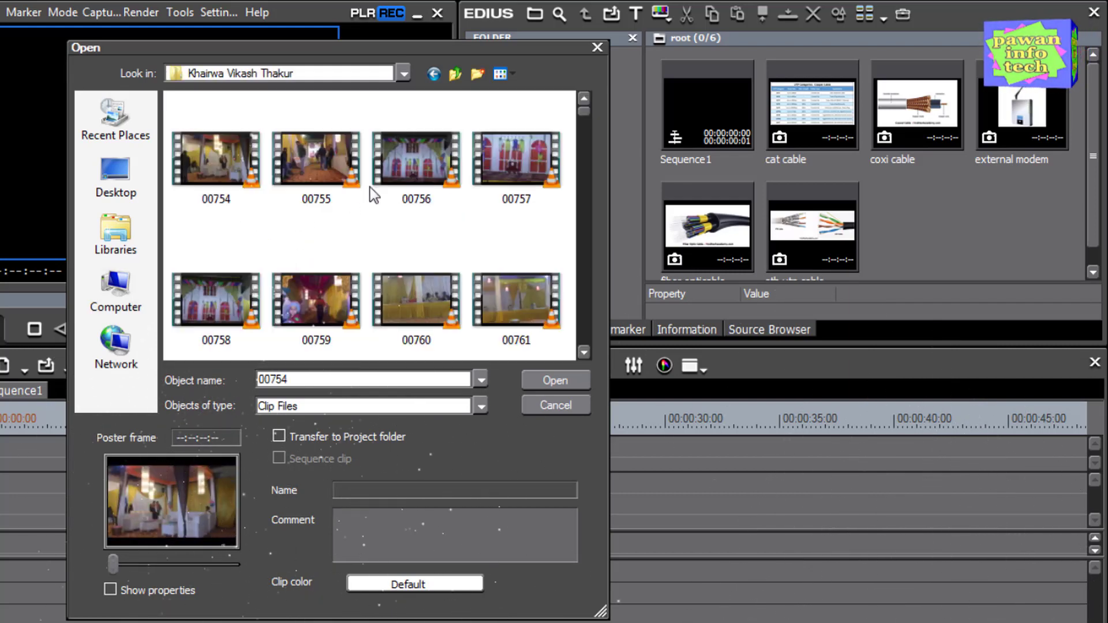
- Select all the MTS video clips in the open folder and import them into the root bin
drag(579, 137, 584, 106)
click(243, 156)
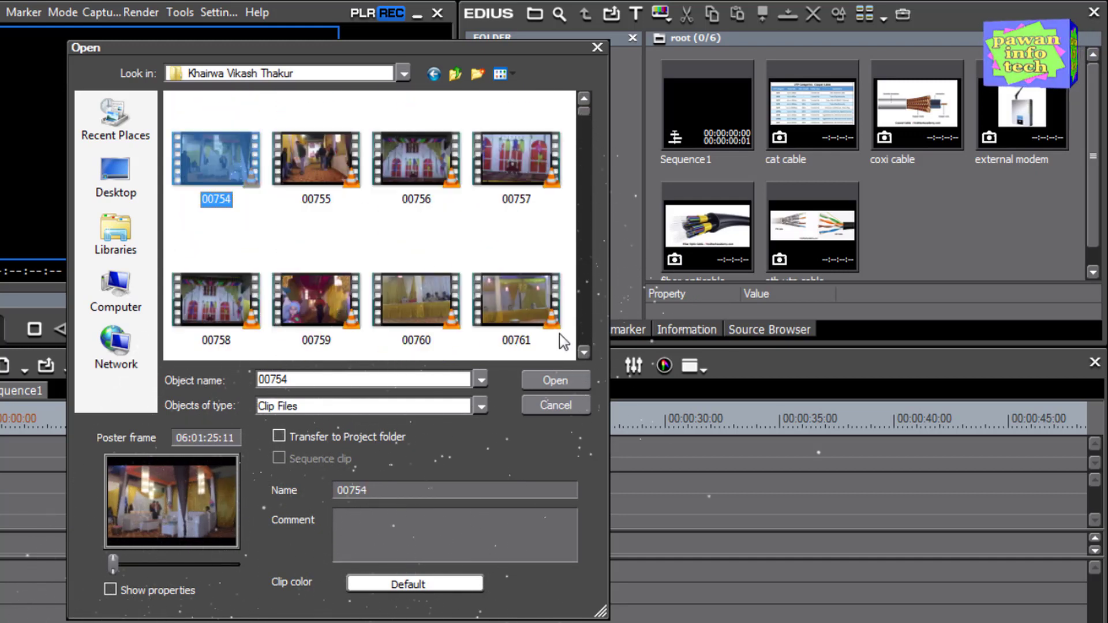
shift+click(508, 290)
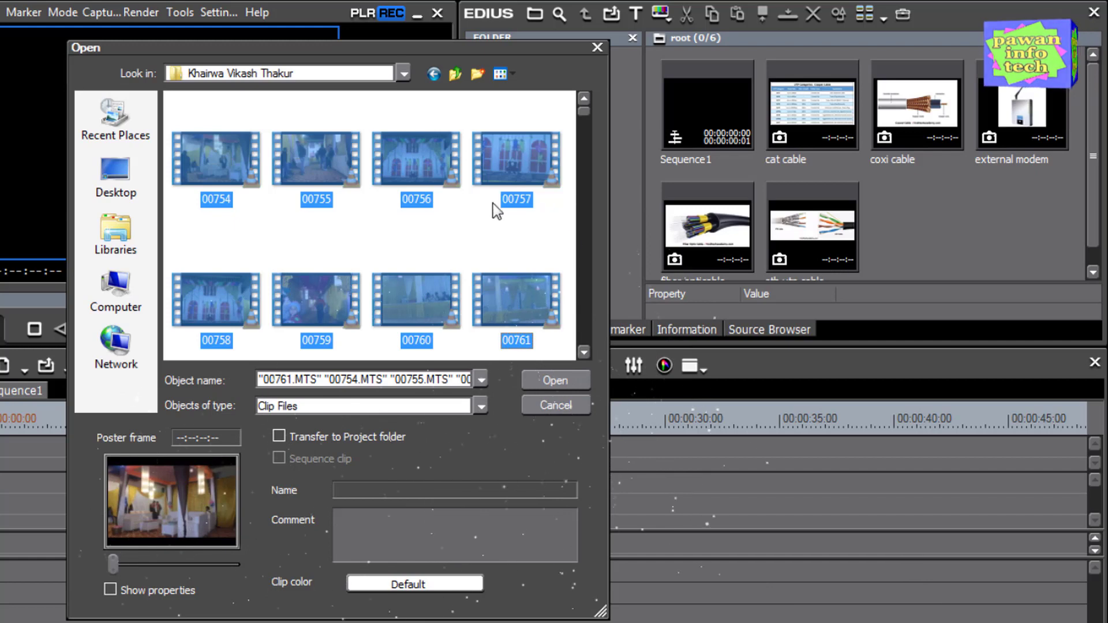
click(214, 175)
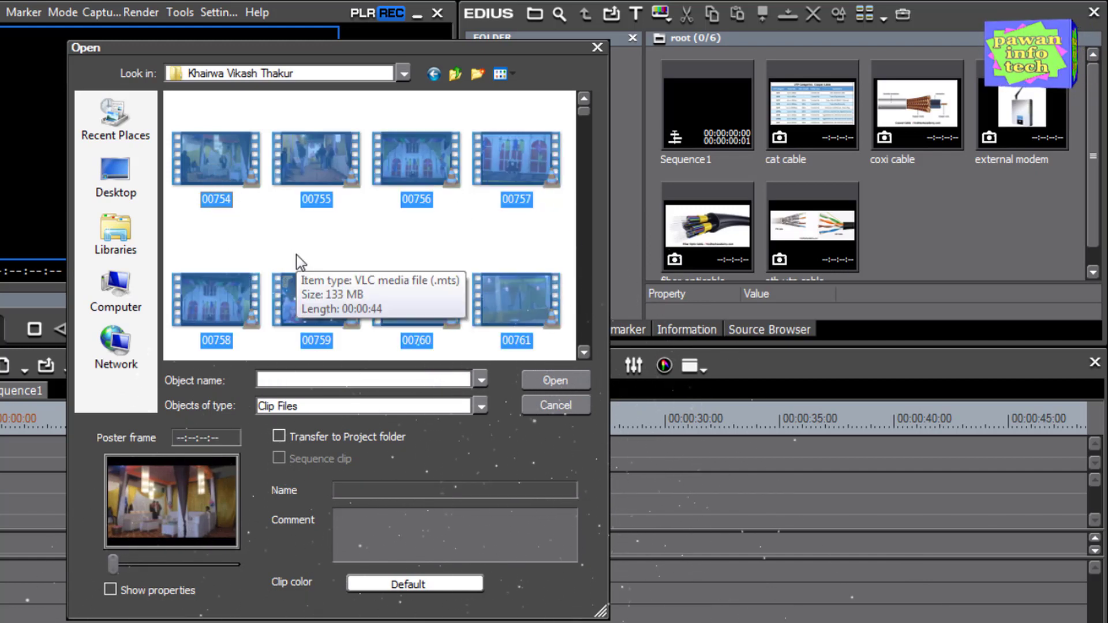
key(ctrl+a)
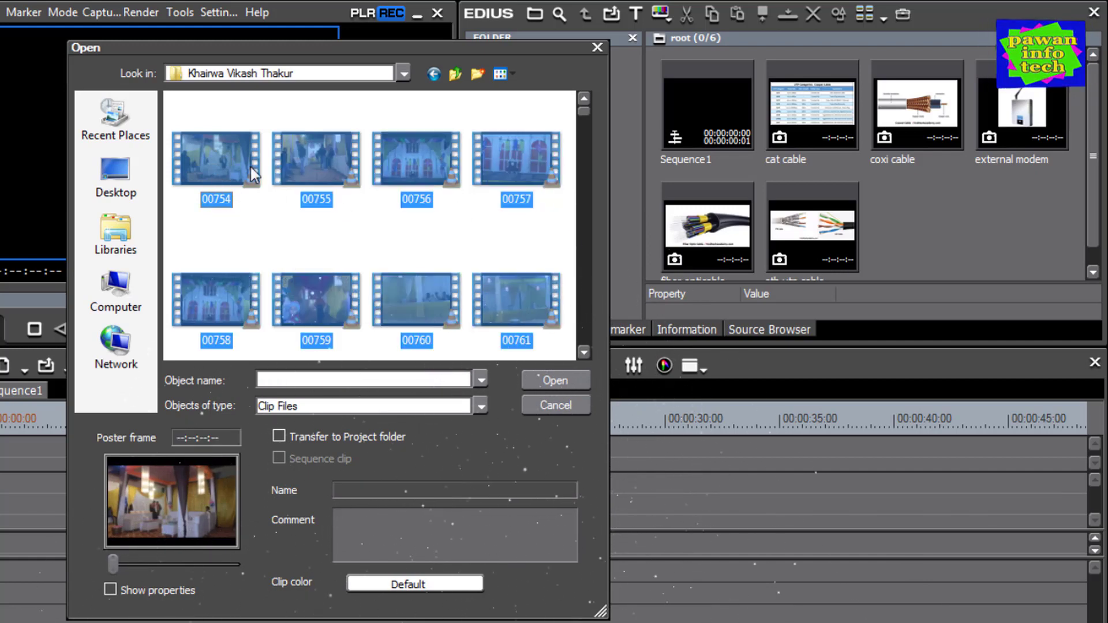
click(545, 380)
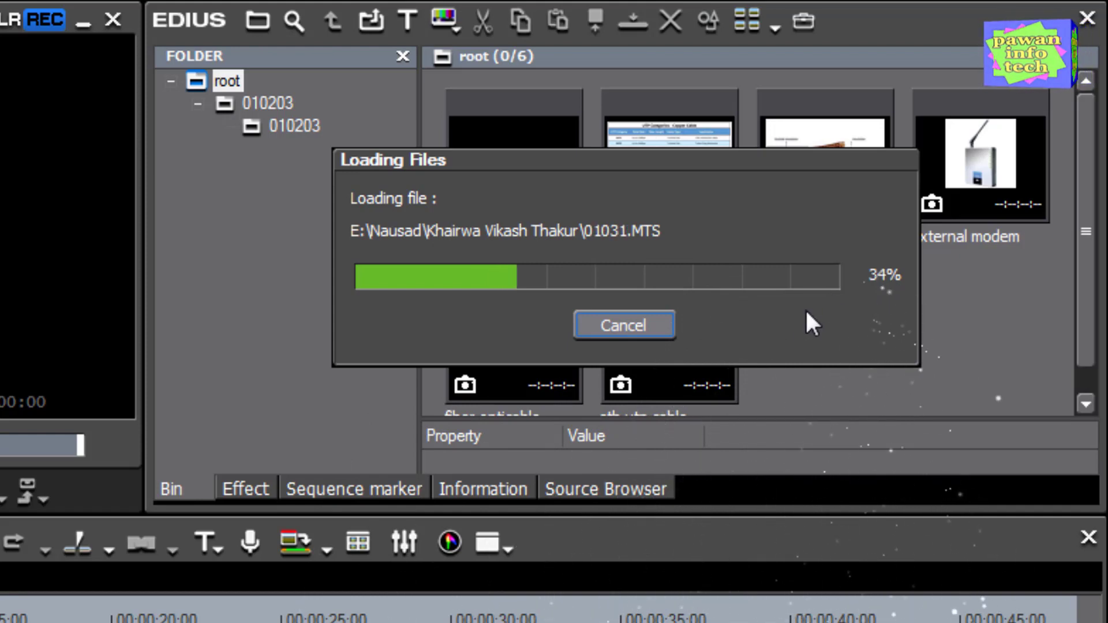
click(622, 325)
- Look through the imported video clips in the root bin down to the last one
click(870, 299)
scroll(871, 299, down, 10)
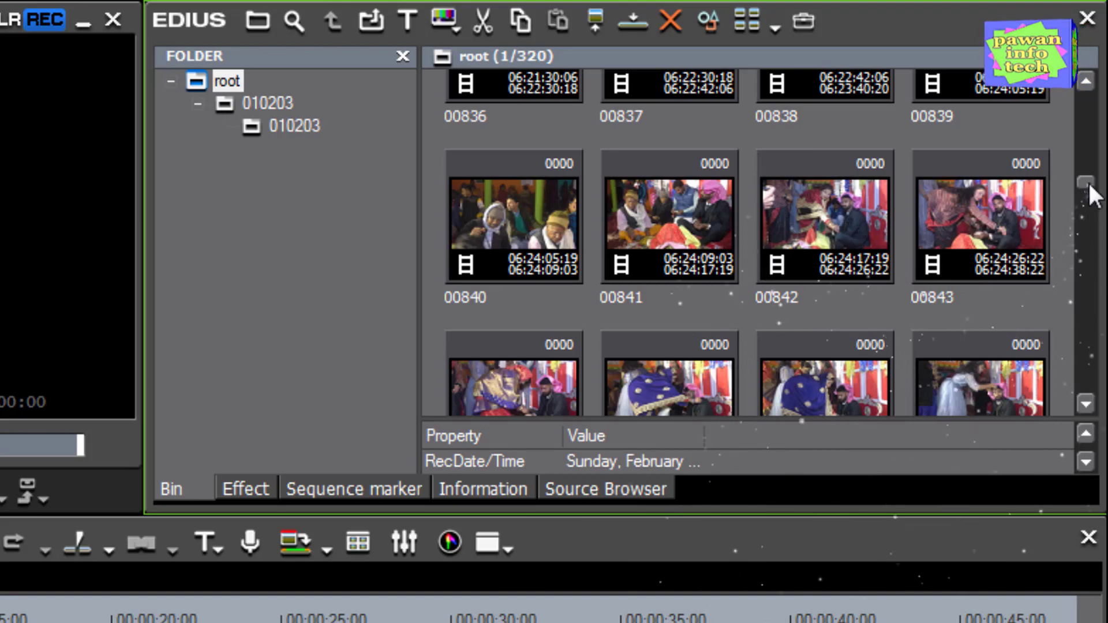
drag(1089, 183, 1091, 394)
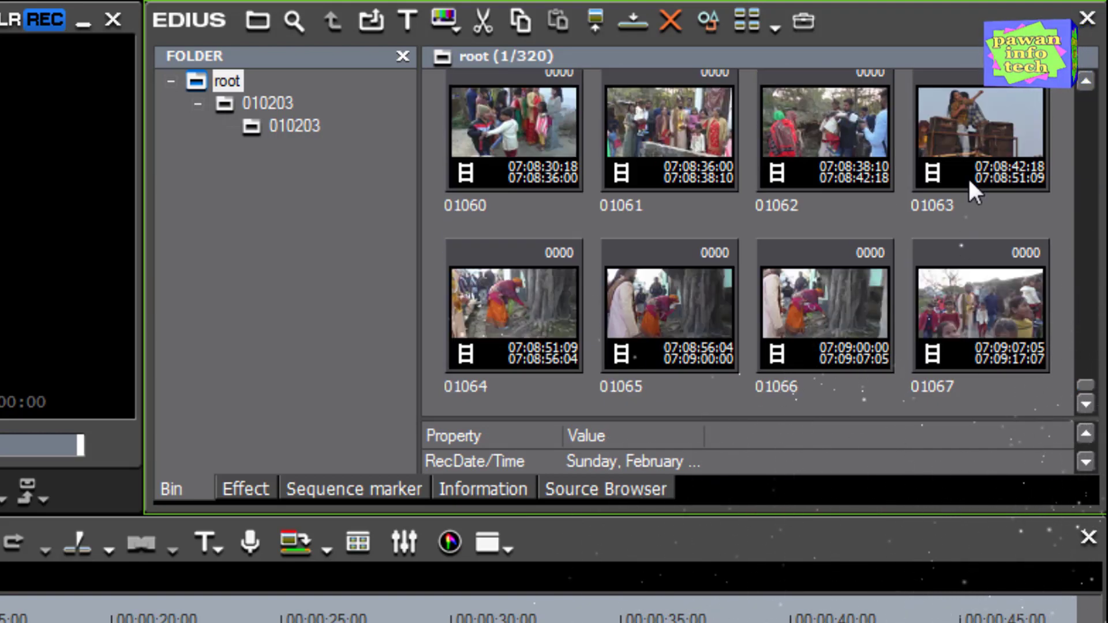
- Examine the options offered for a clip and for the bin's empty area, including the Add File command and its shortcut
right_click(720, 411)
right_click(705, 387)
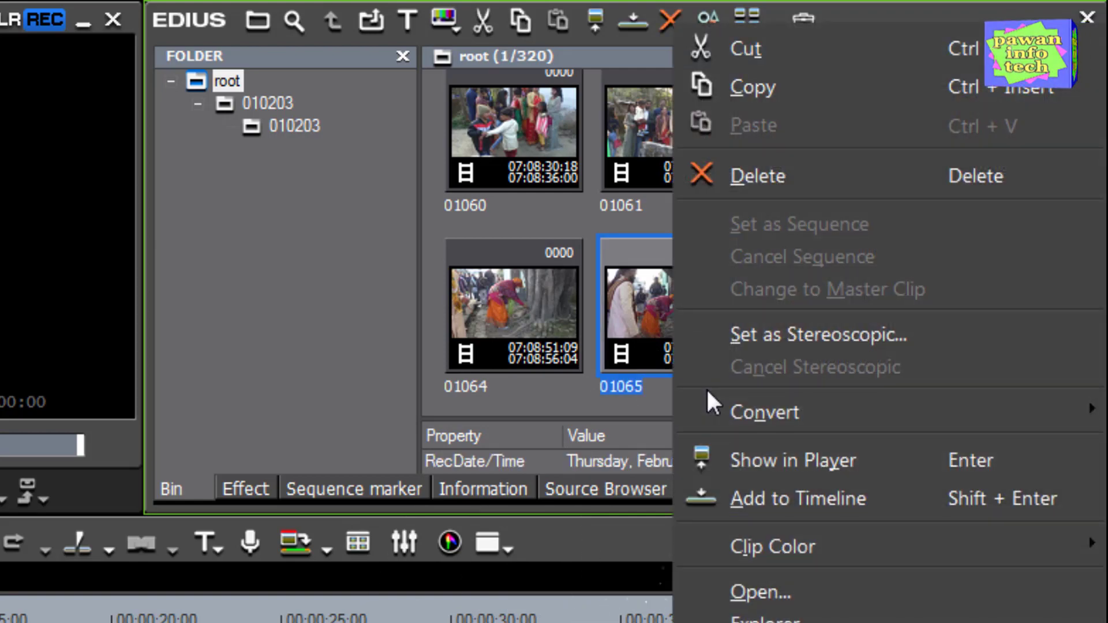
right_click(581, 387)
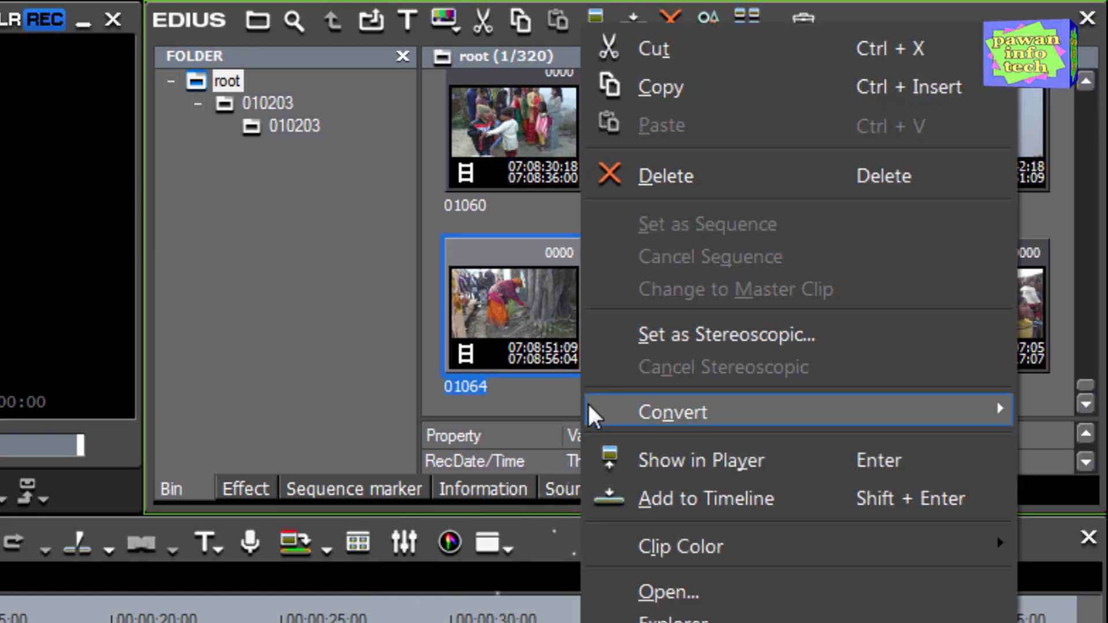
mouse_move(588, 403)
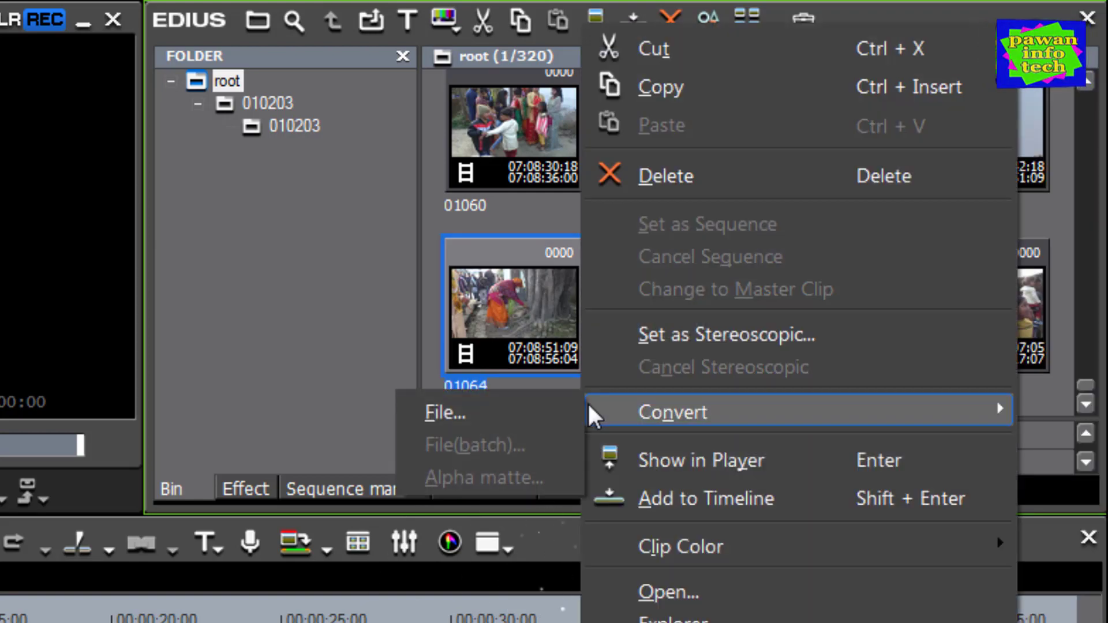
right_click(500, 226)
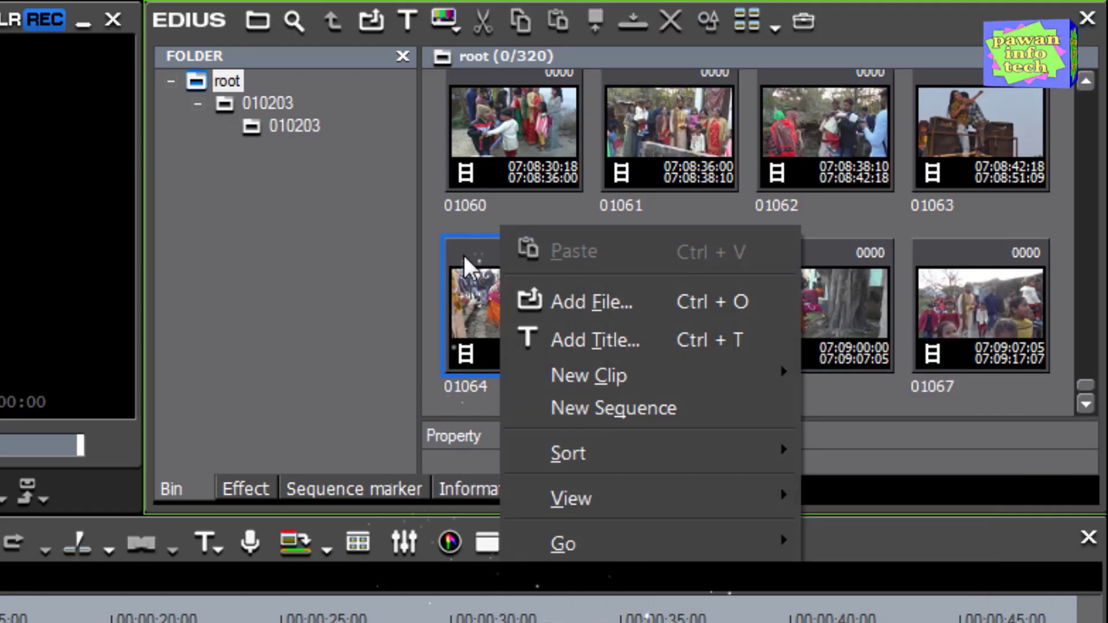
click(494, 260)
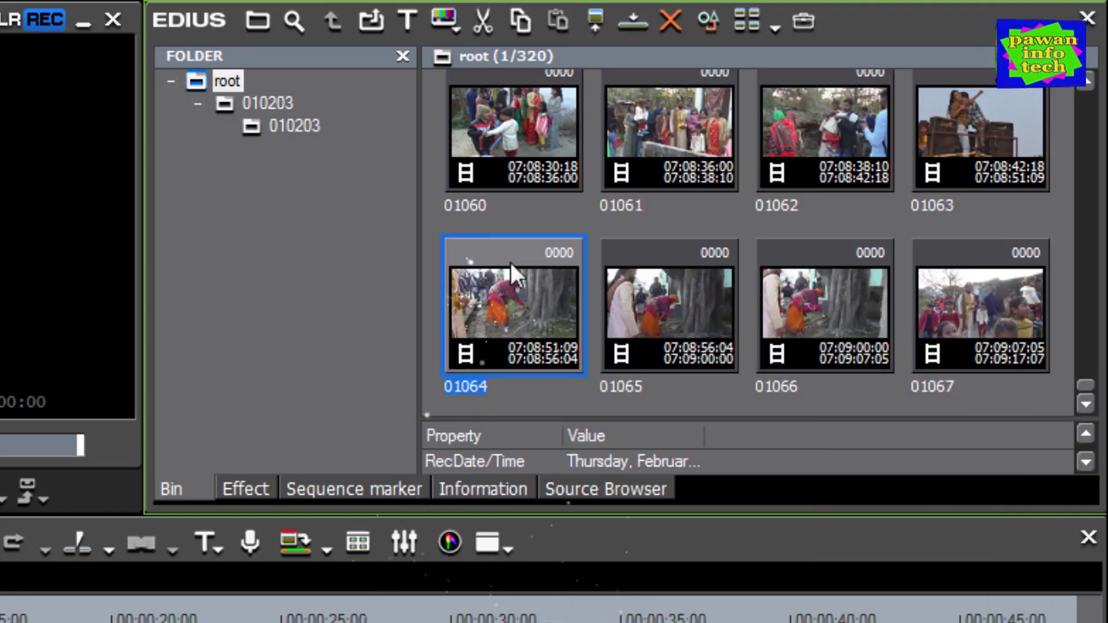
right_click(485, 221)
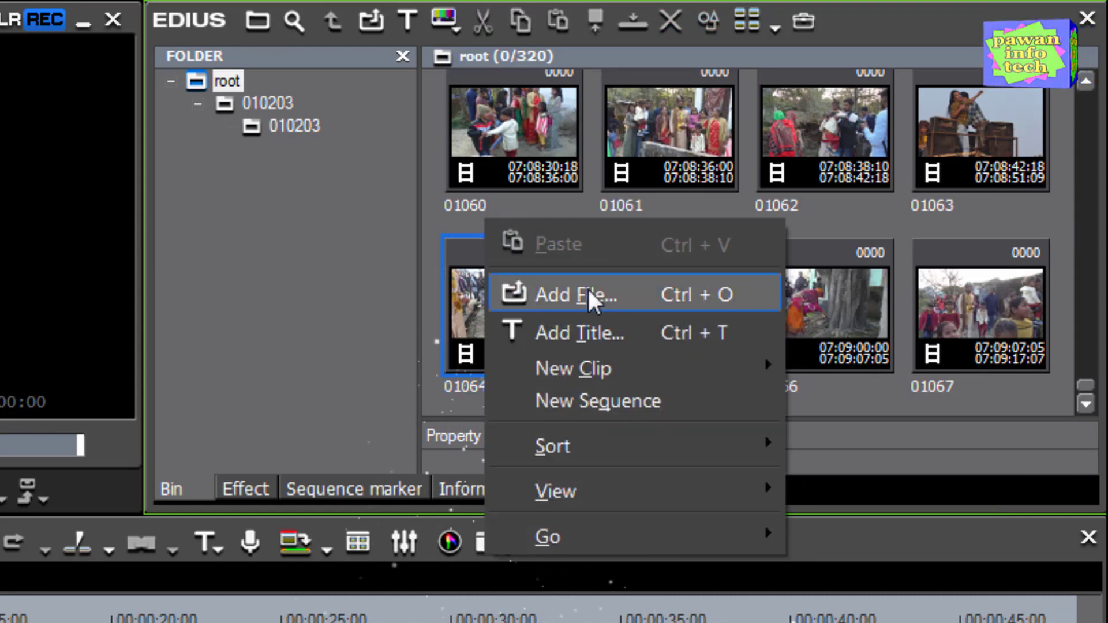
click(896, 443)
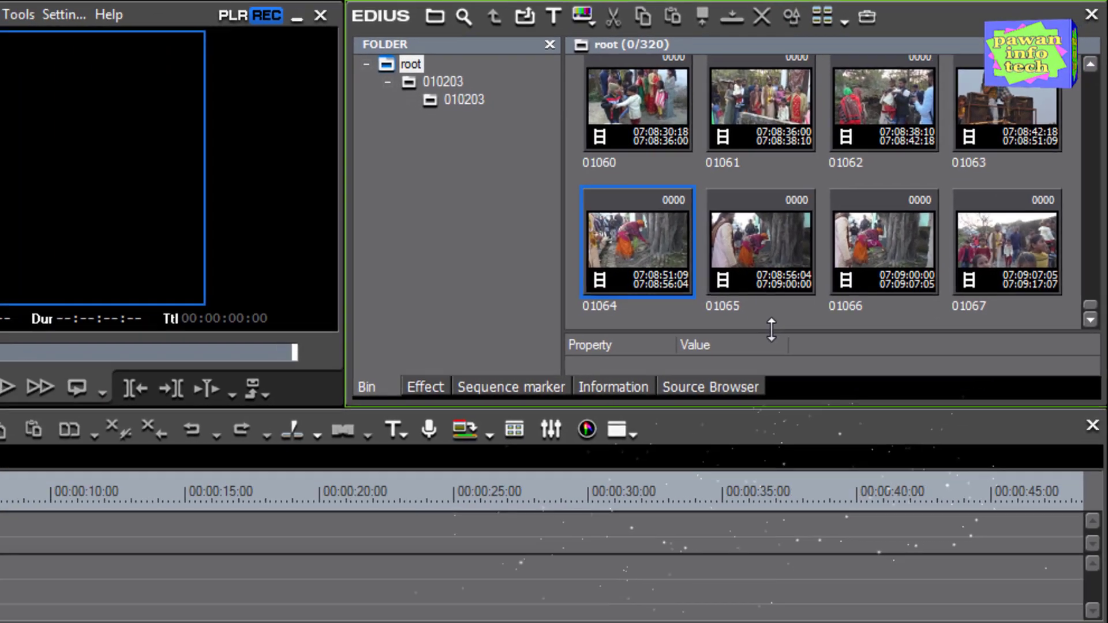
- Import the Sleep Away track from the Music library's Sample Music folder into the root bin and review the bin's contents
key(ctrl+o)
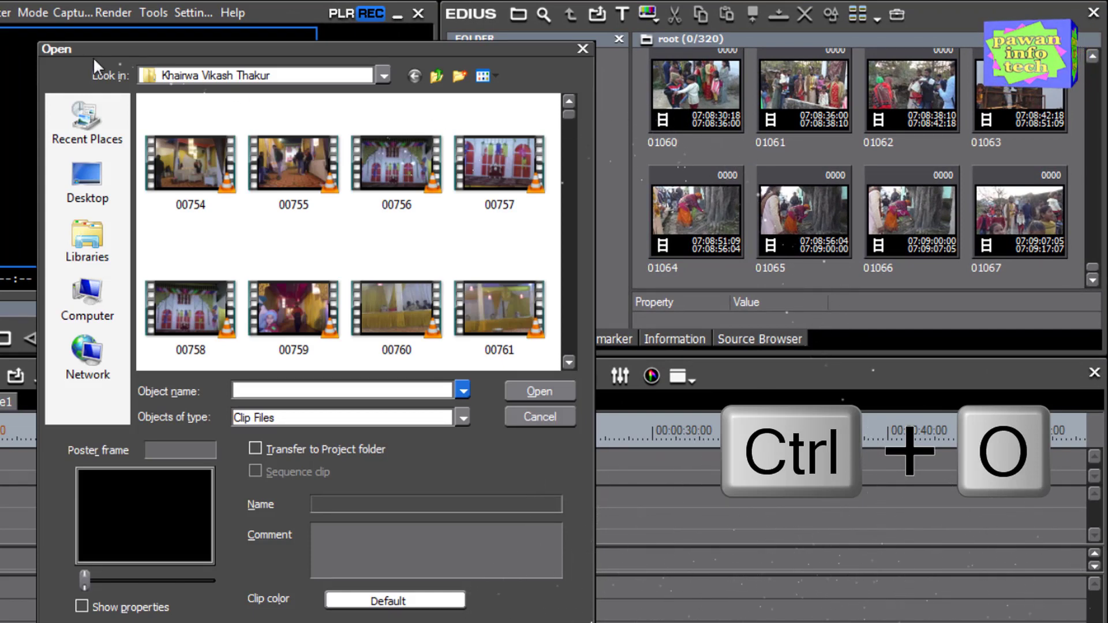
click(89, 246)
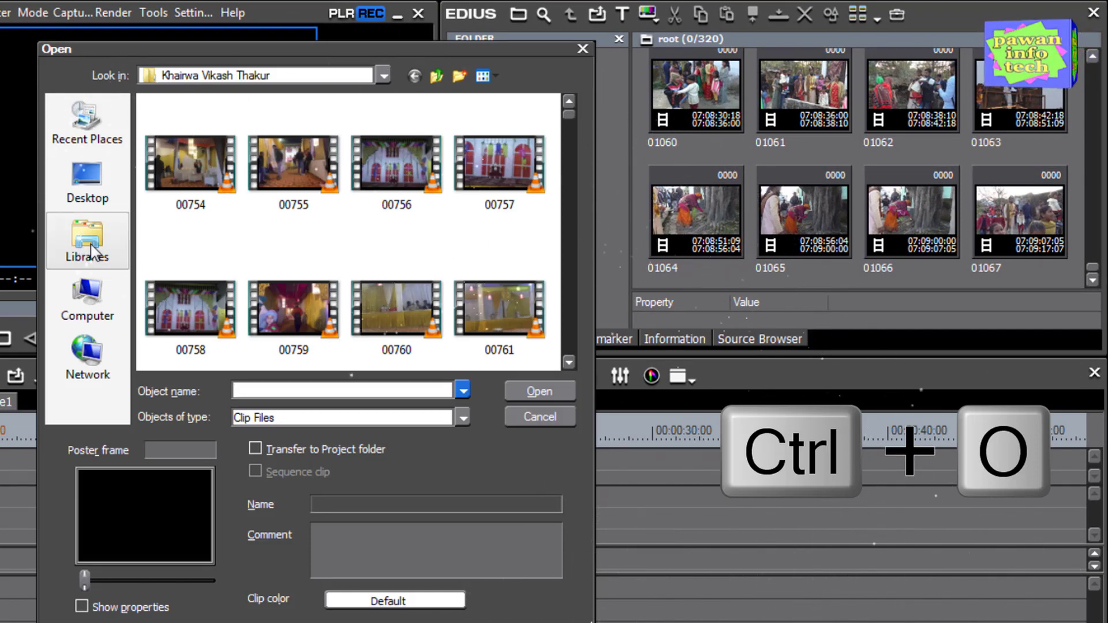
double_click(411, 138)
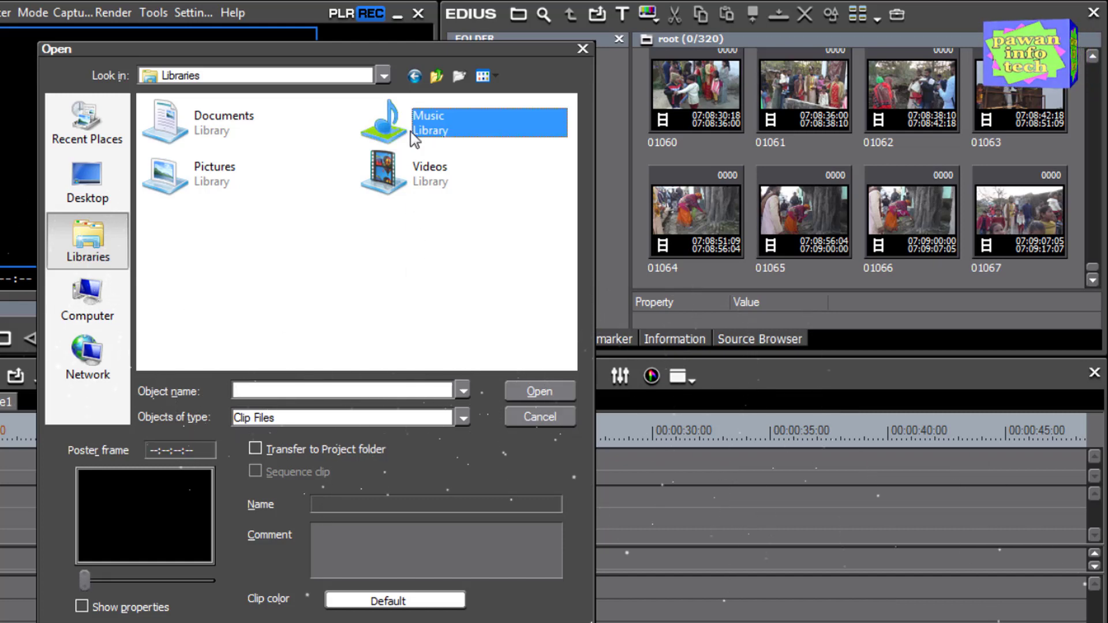
double_click(227, 123)
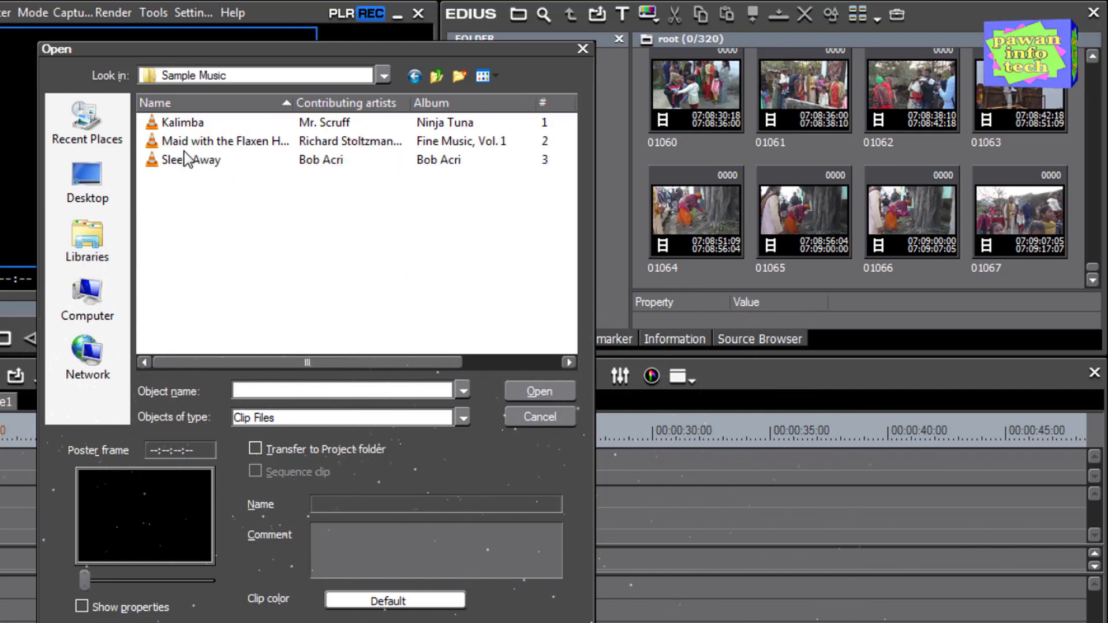
click(183, 164)
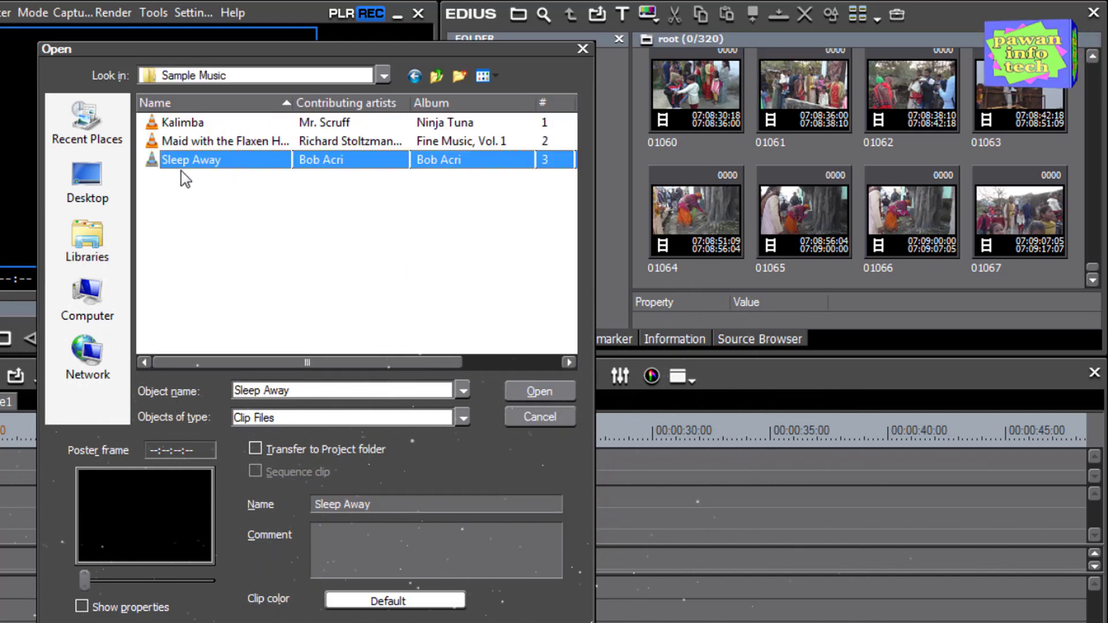
click(515, 390)
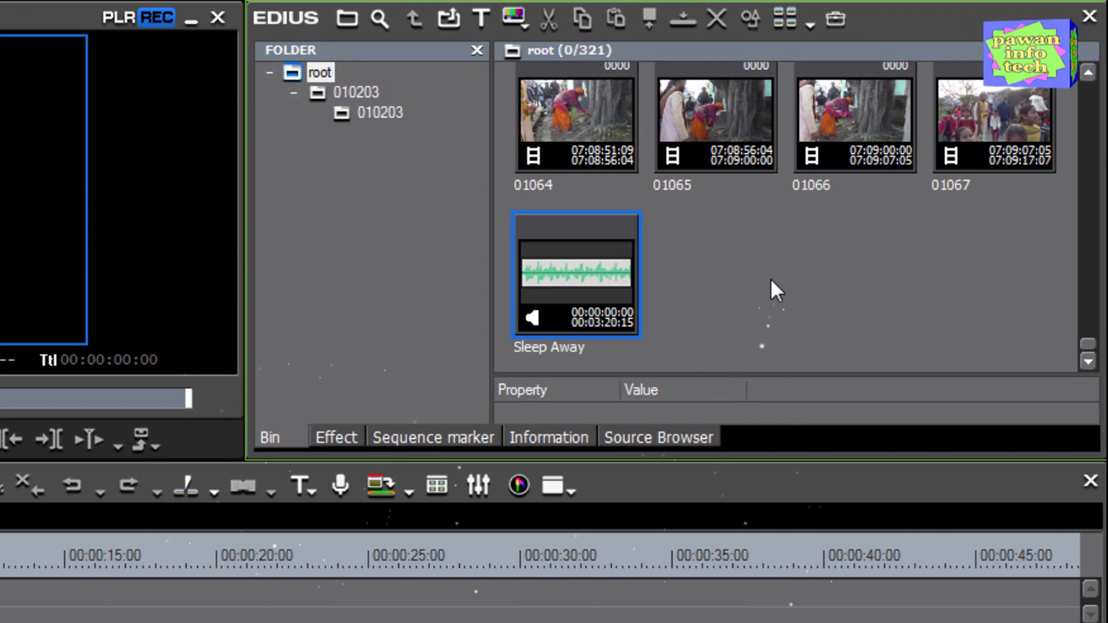
scroll(770, 278, up, 10)
drag(1088, 248, 1021, 101)
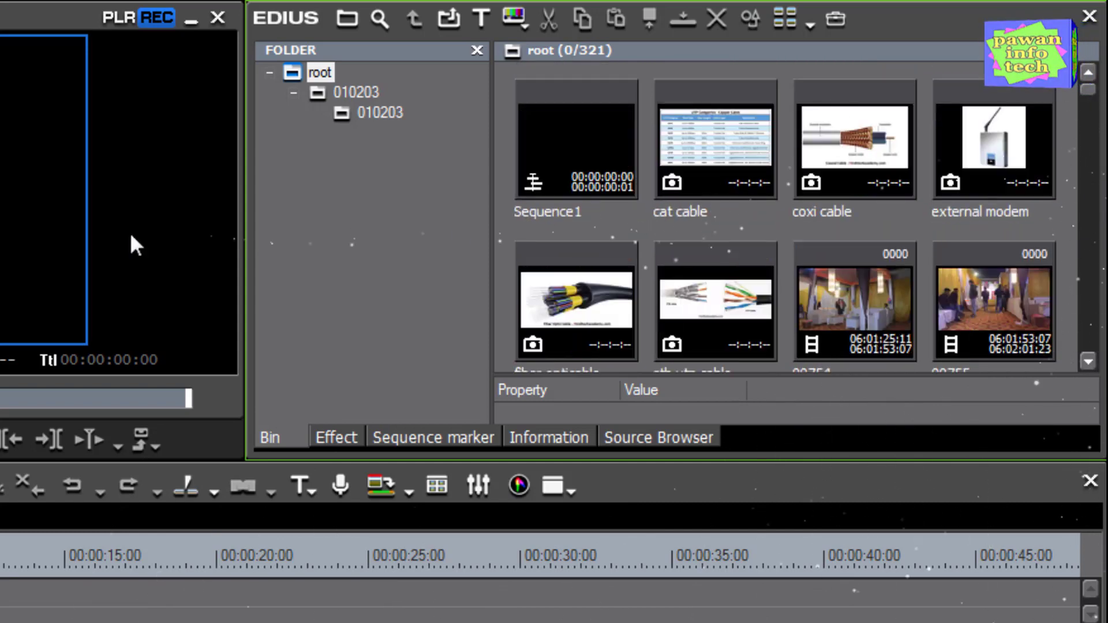